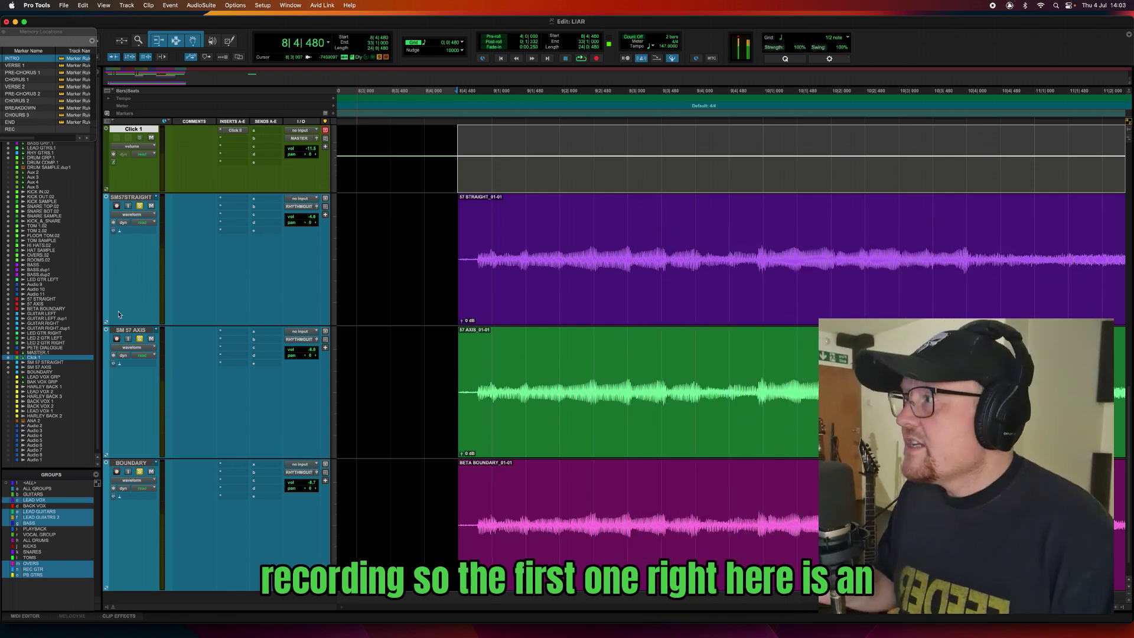
Unsolo the SM 57 AXIS and BOUNDARY tracks so only SM57STRAIGHT stays soloed.
left_click(145, 200)
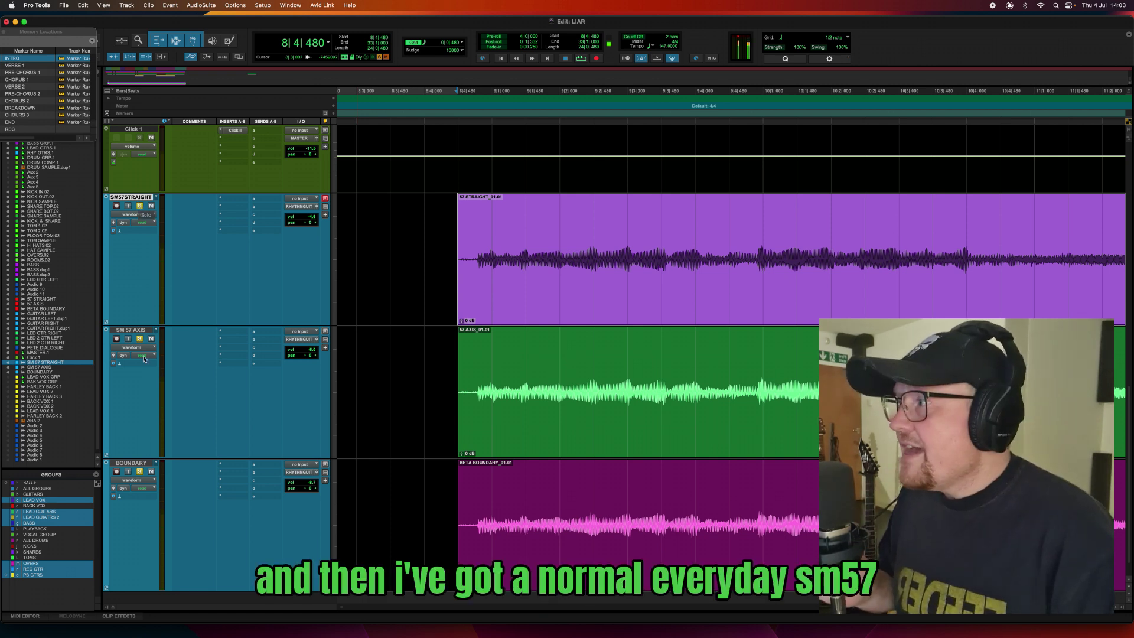
left_click(131, 331)
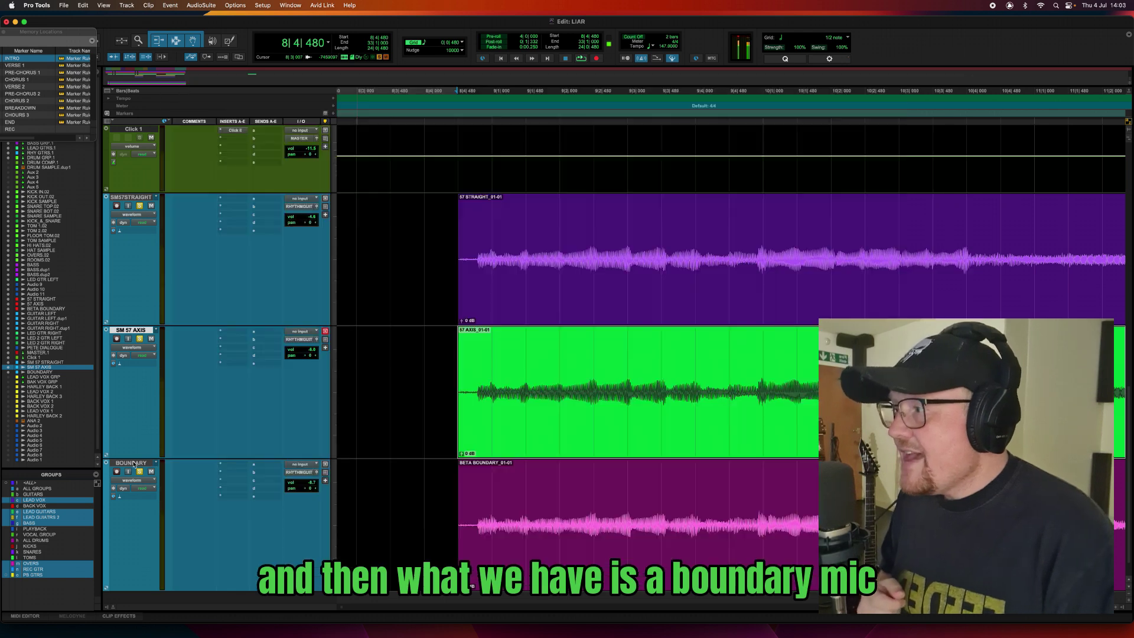
left_click(132, 463)
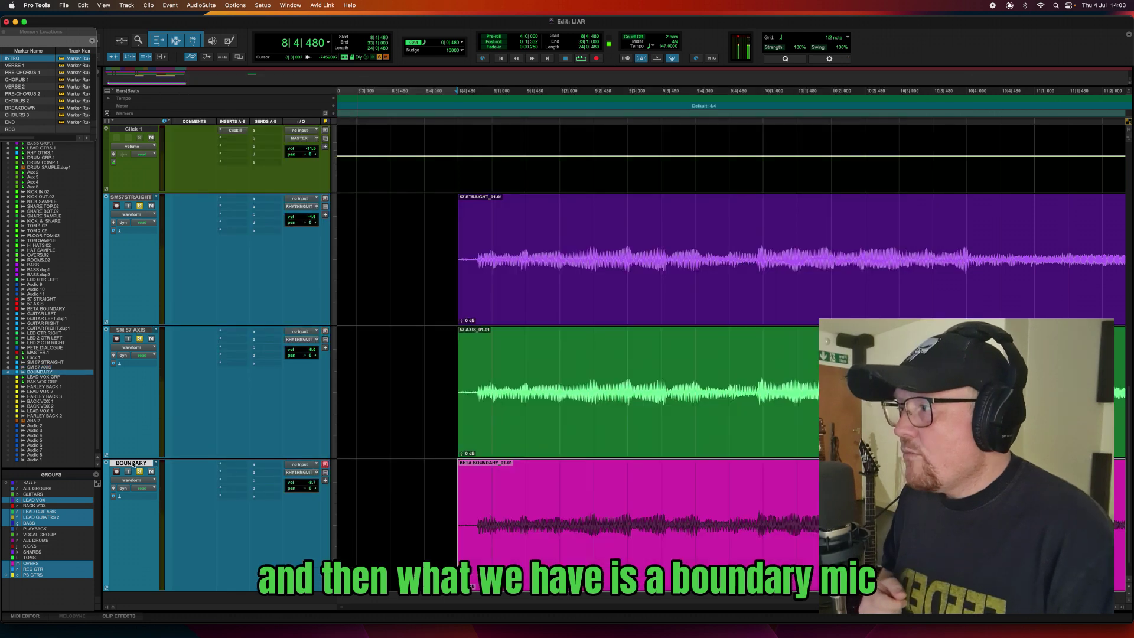
scroll(219, 423, "down", 2)
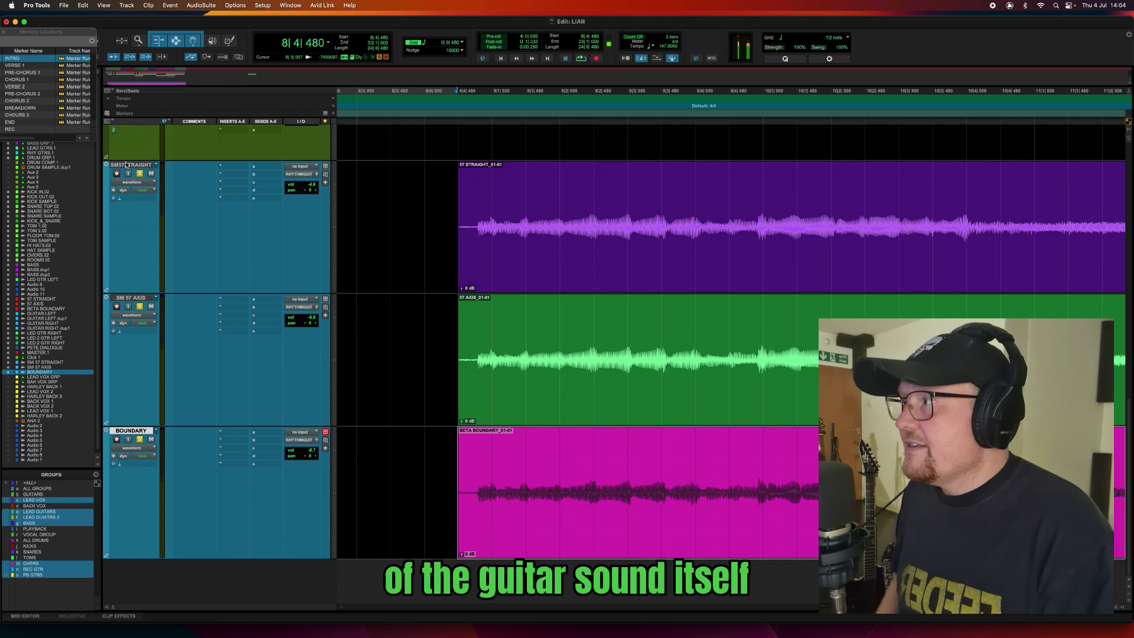
left_click_drag(139, 306, 139, 439)
Select the clips on all three guitar tracks and mute the Click 1 track.
left_click(584, 274)
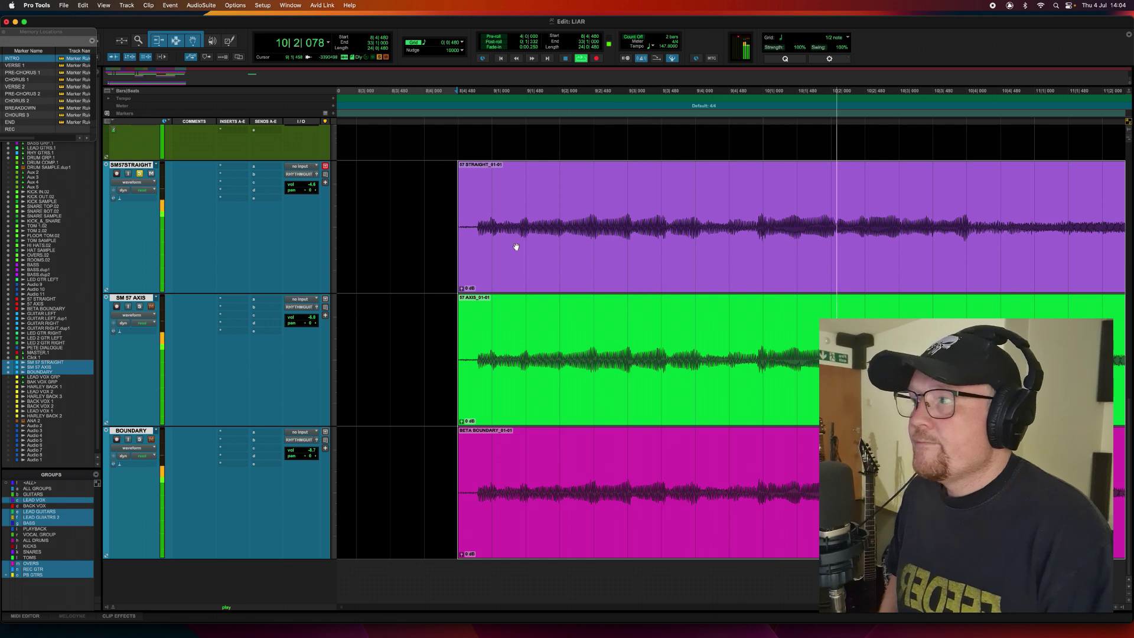
scroll(516, 247, "up", 3)
left_click(152, 211)
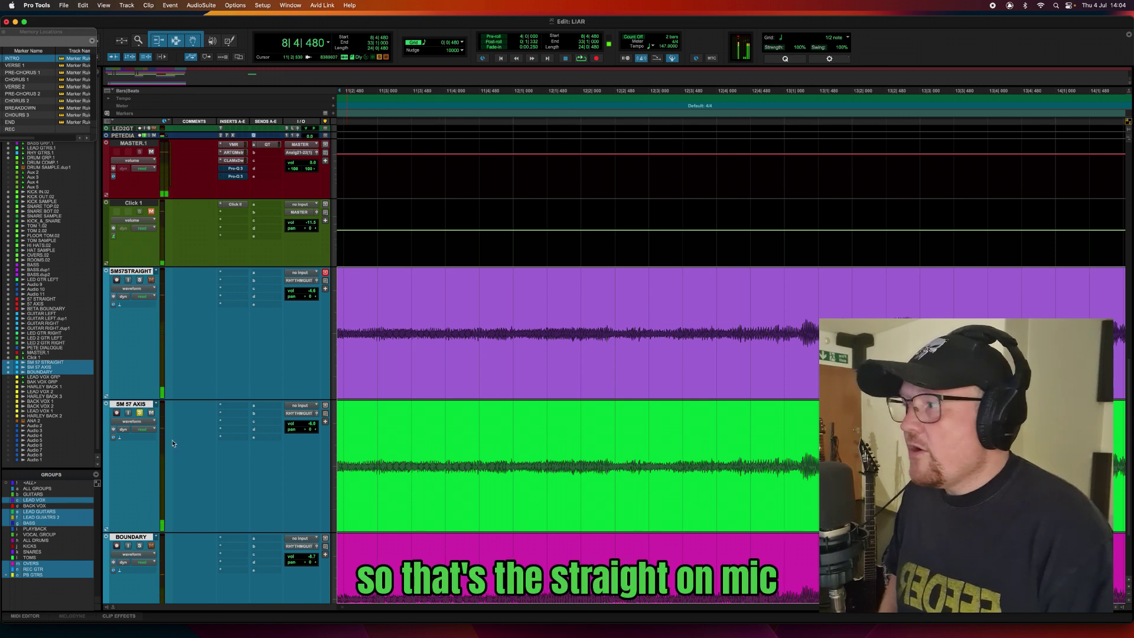
Play the three guitar mic recordings from bar 8 to compare their sound.
key("space")
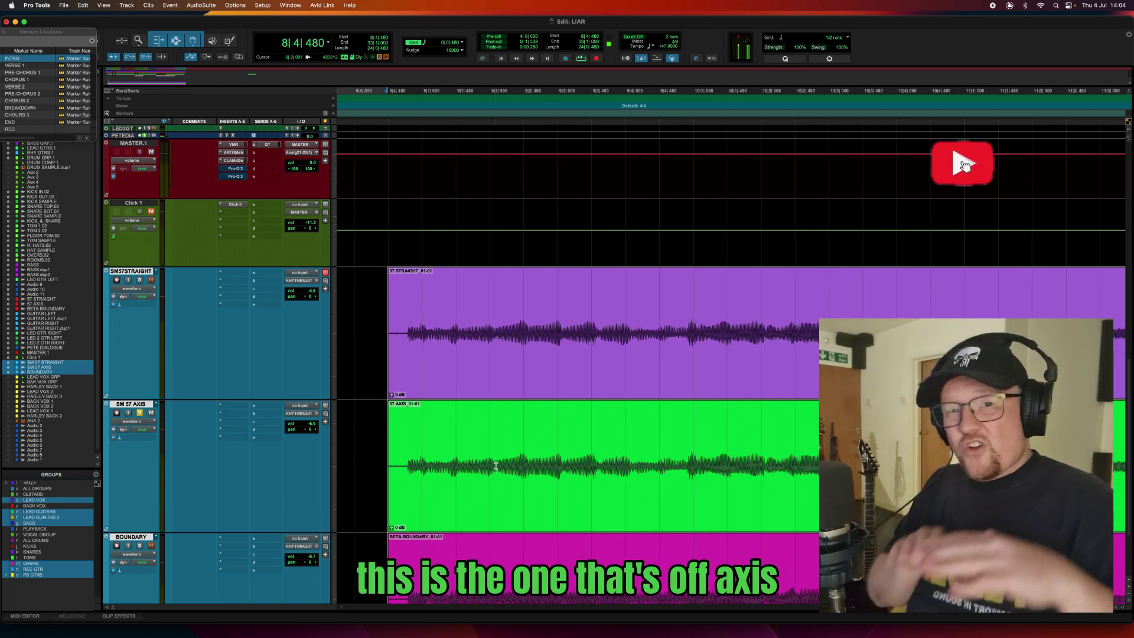
key("space")
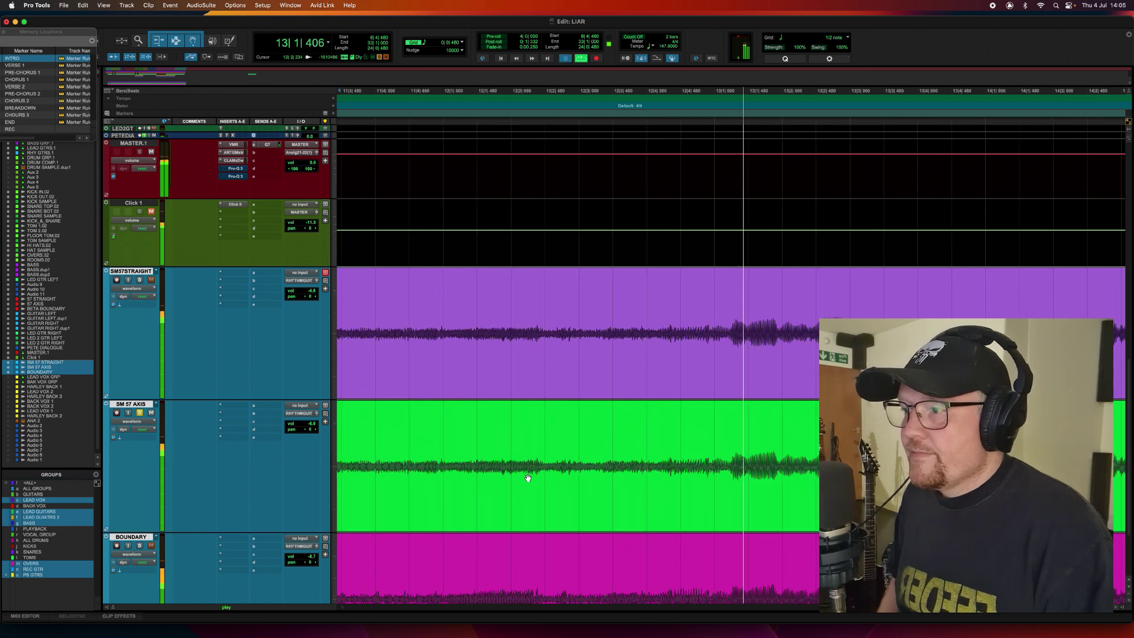
scroll(526, 477, "down", 3)
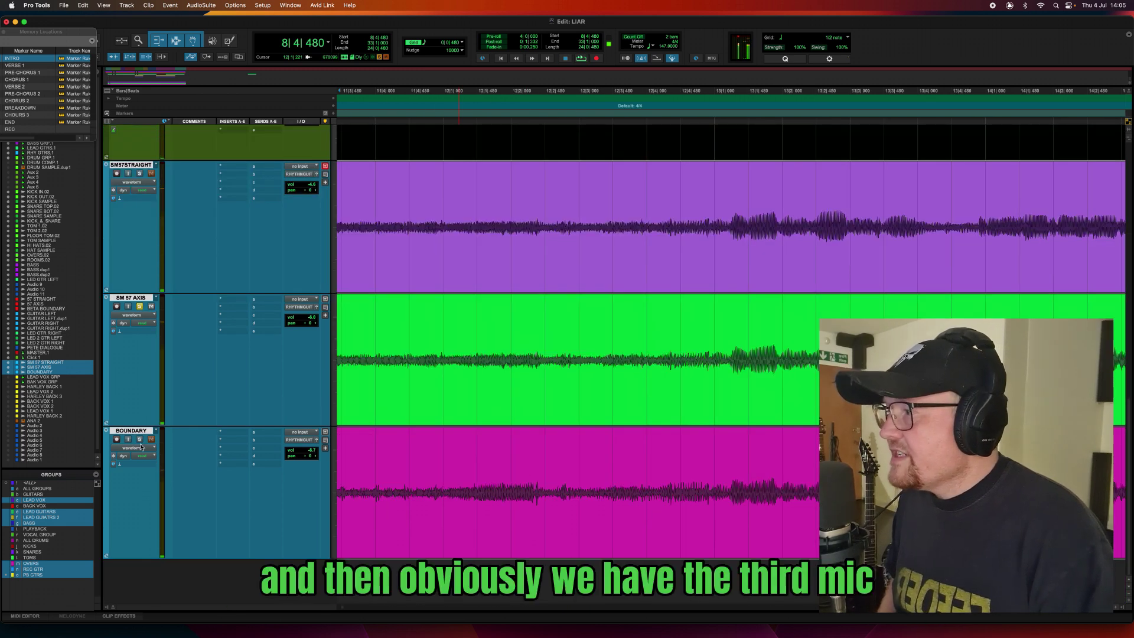
scroll(484, 407, "left", 10)
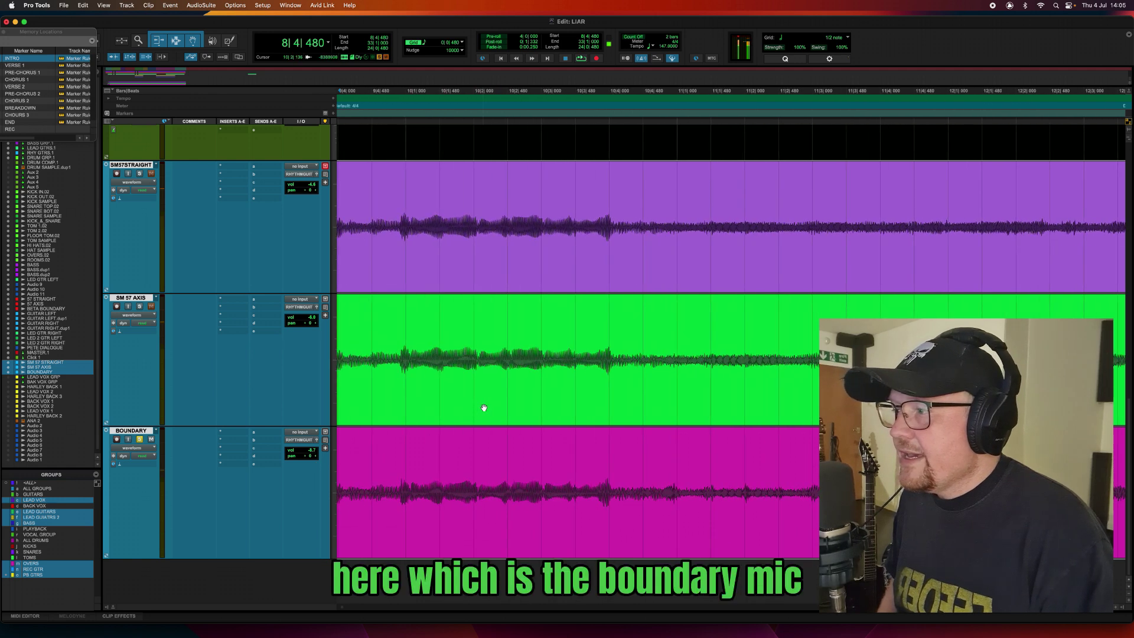
key("space")
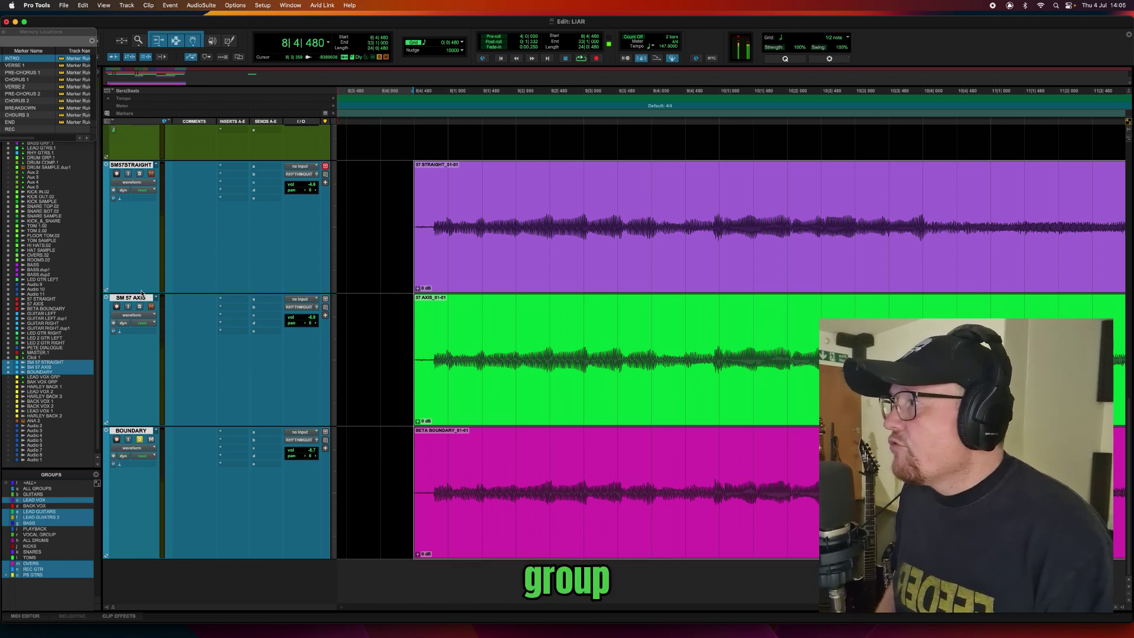
scroll(142, 230, "up", 3)
key("ctrl+alt+super+Up")
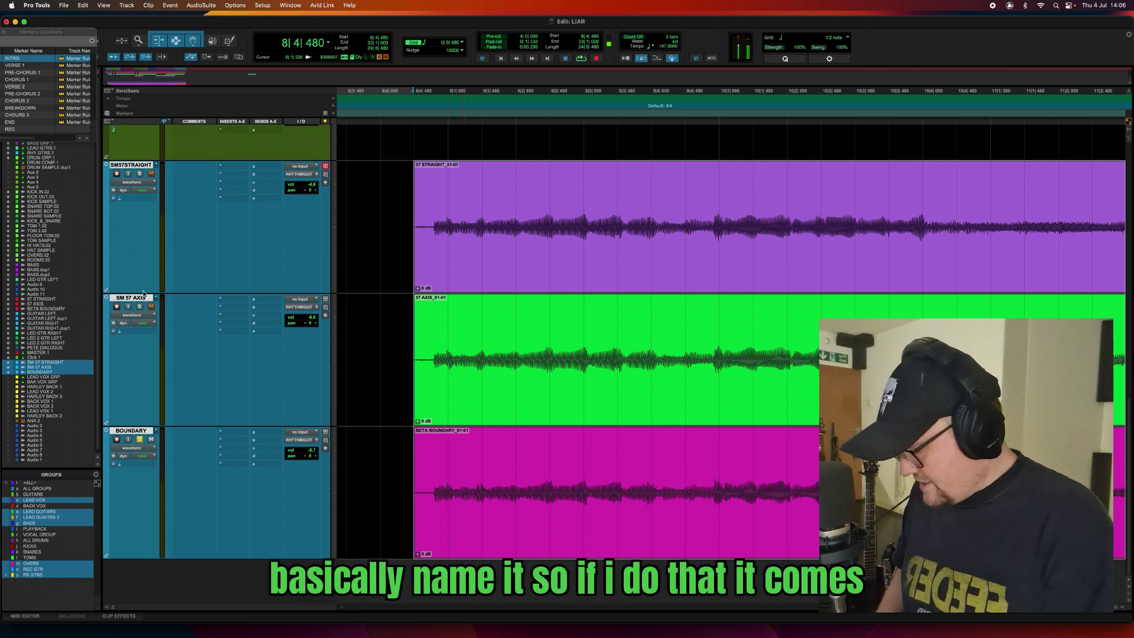
key("super+g")
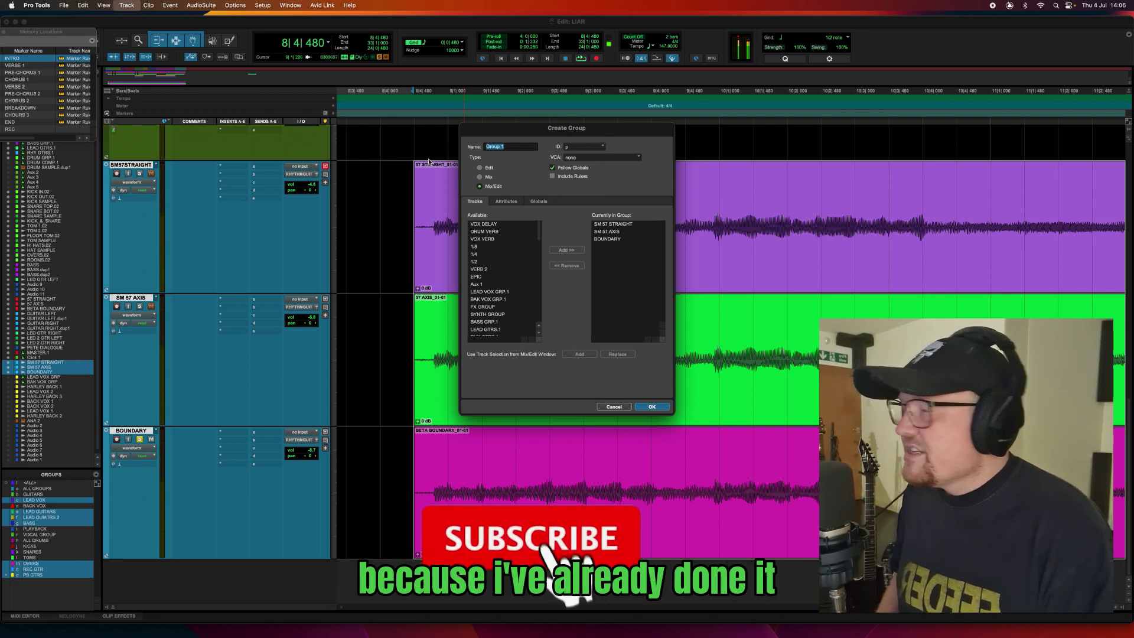
key("Escape")
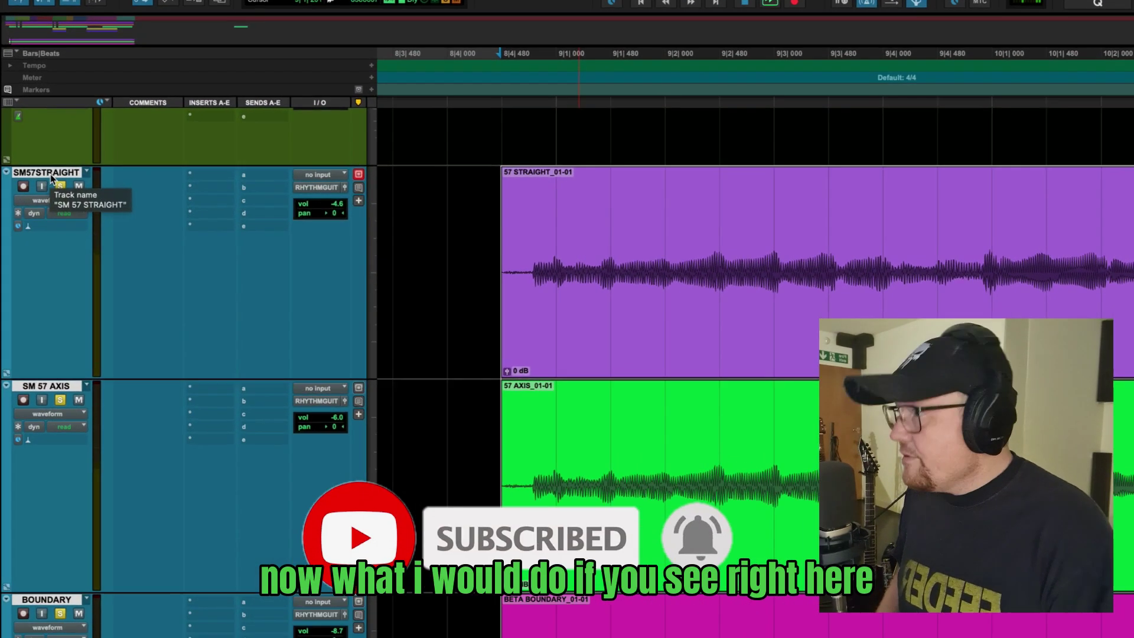
Duplicate the playlists of the grouped guitar tracks into new .01 copies.
left_click(134, 167)
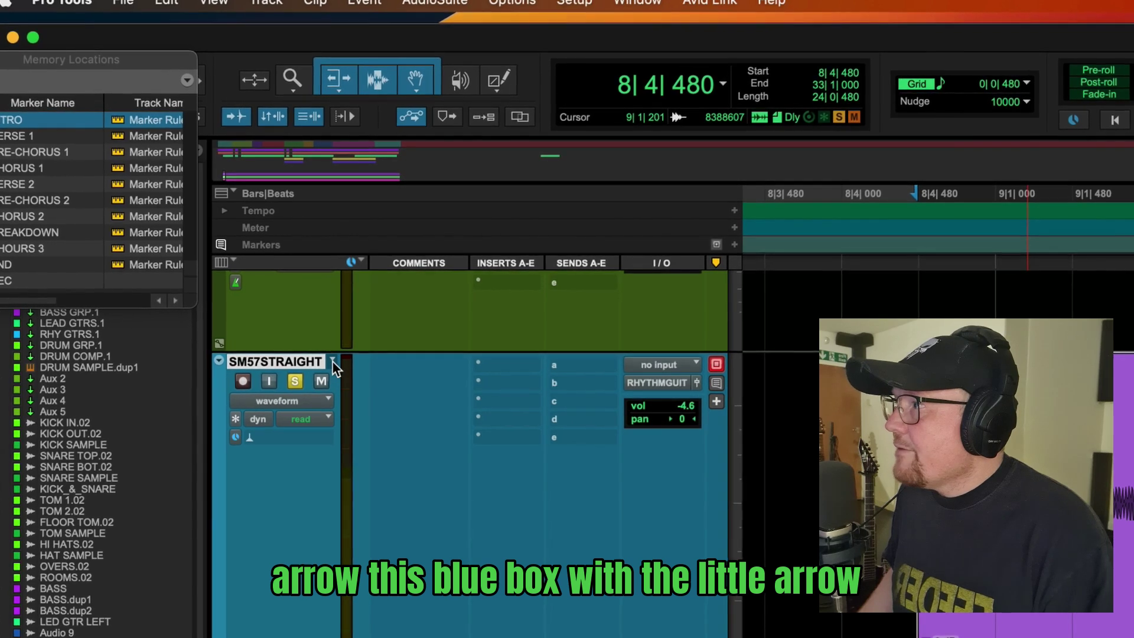
left_click(331, 360)
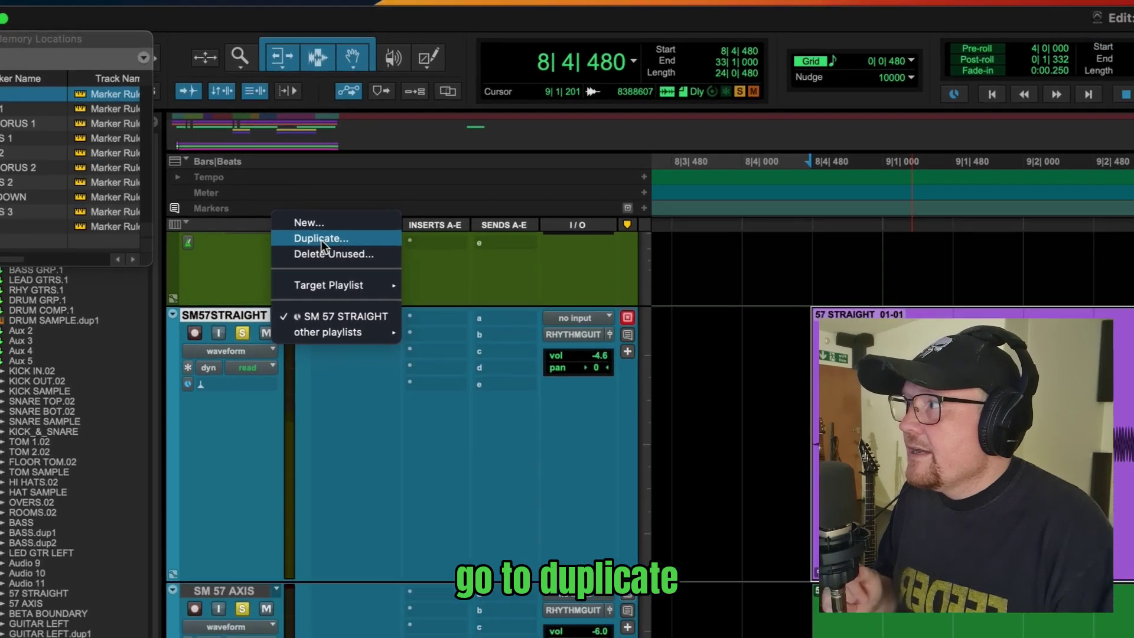
left_click(360, 265)
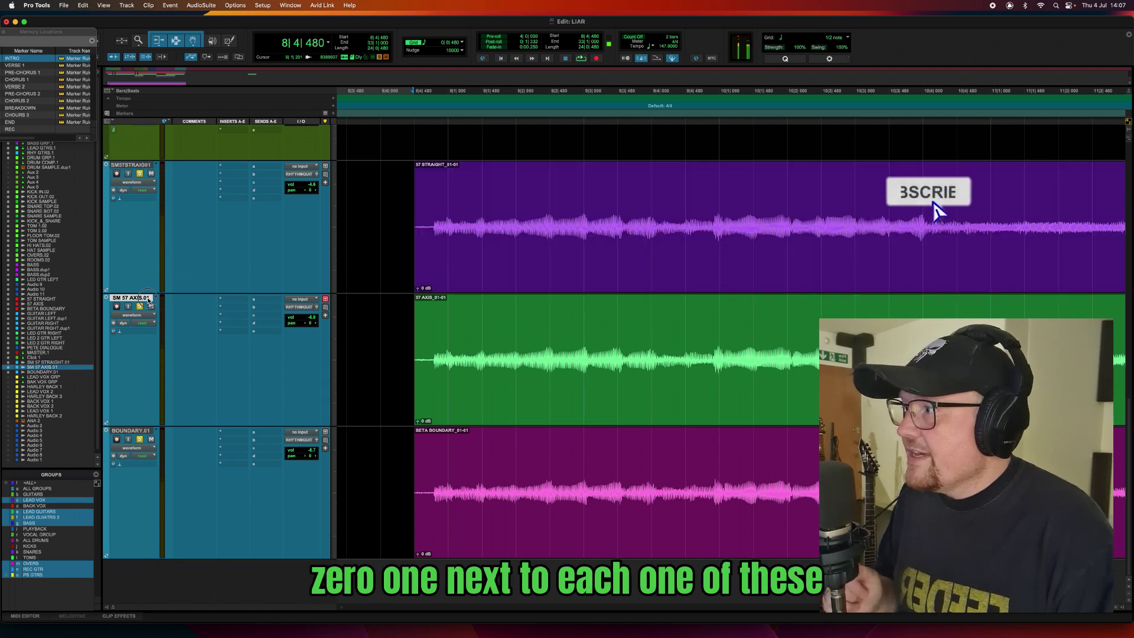
Trim all three guitar clip starts later, then return to the original SM 57 STRAIGHT playlists.
key("semicolon")
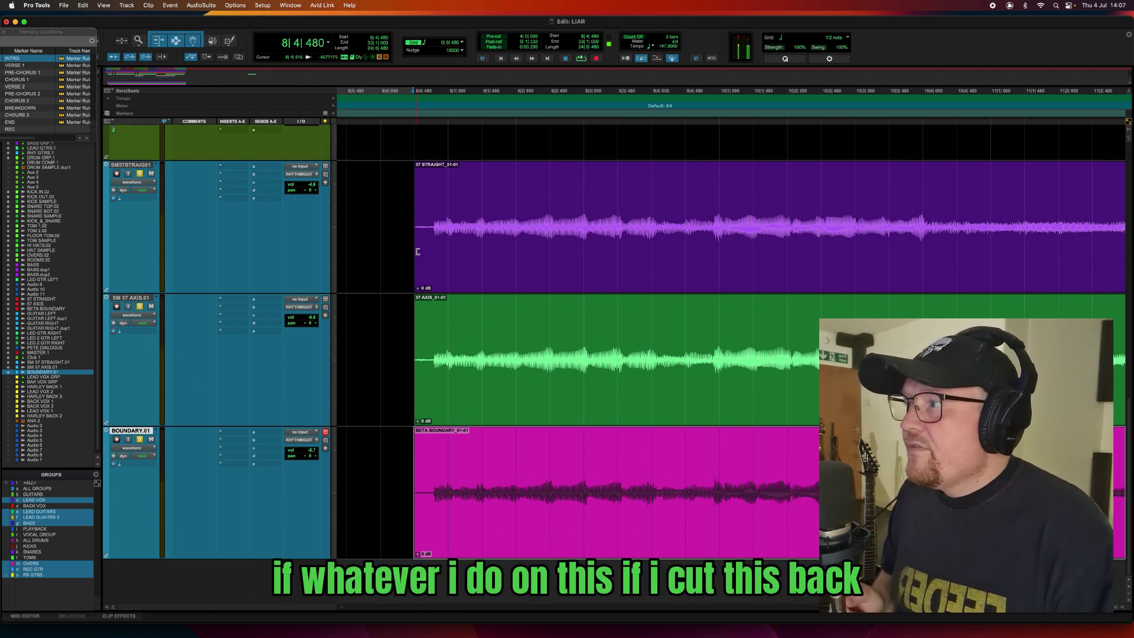
left_click_drag(417, 252, 618, 270)
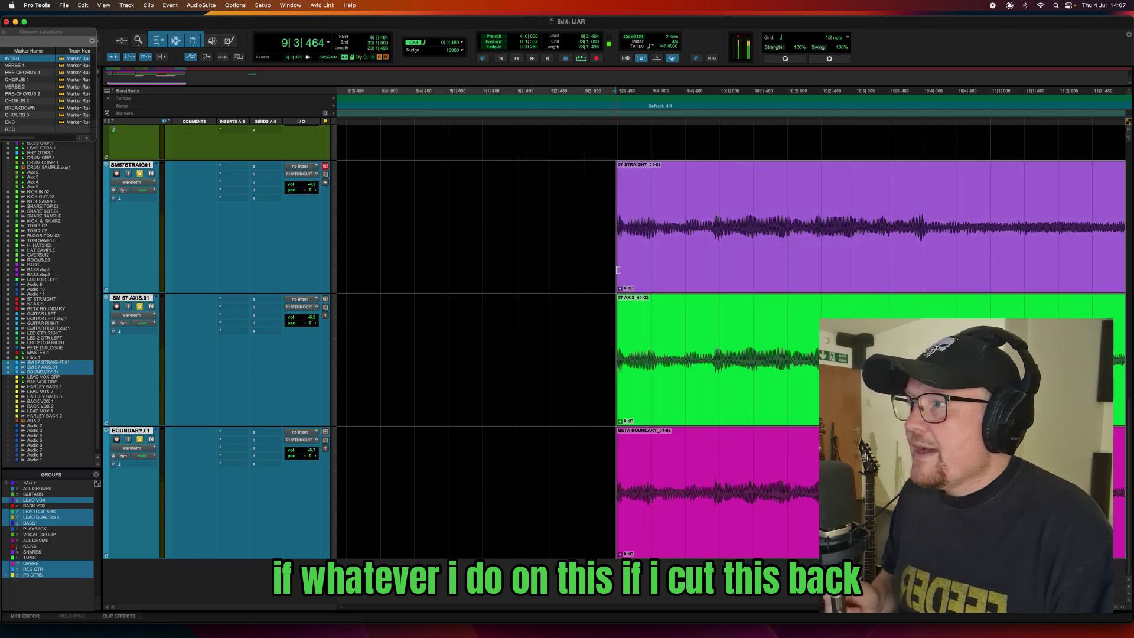
left_click(157, 169)
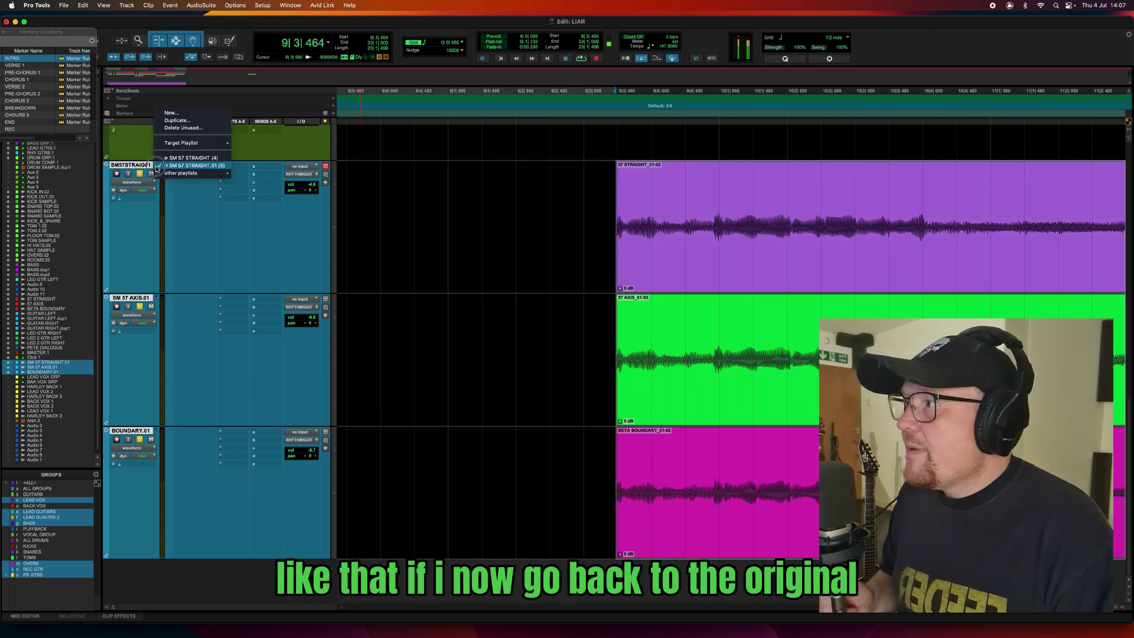
left_click(185, 158)
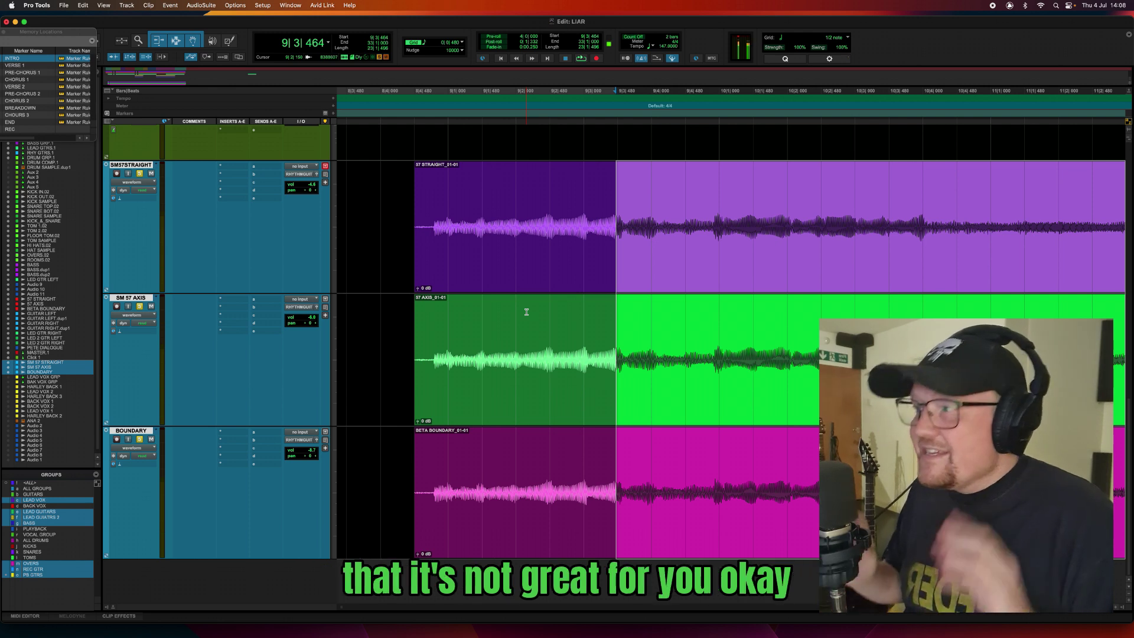
Switch the guitar tracks to the trimmed SM 57 STRAIGHT.01 playlist.
left_click(157, 166)
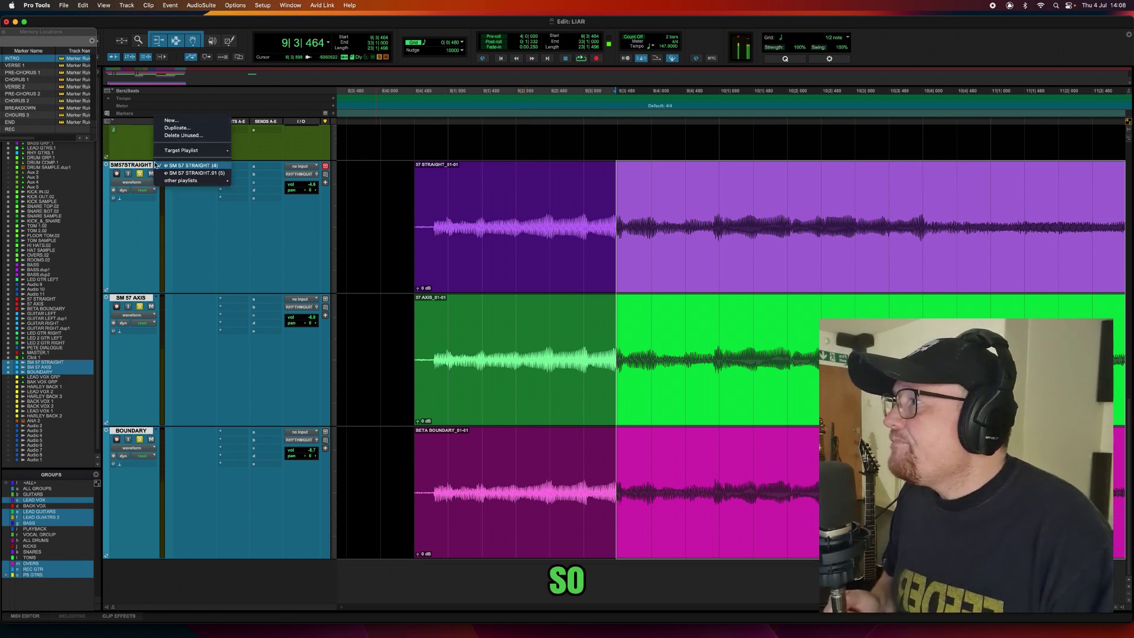
left_click(191, 174)
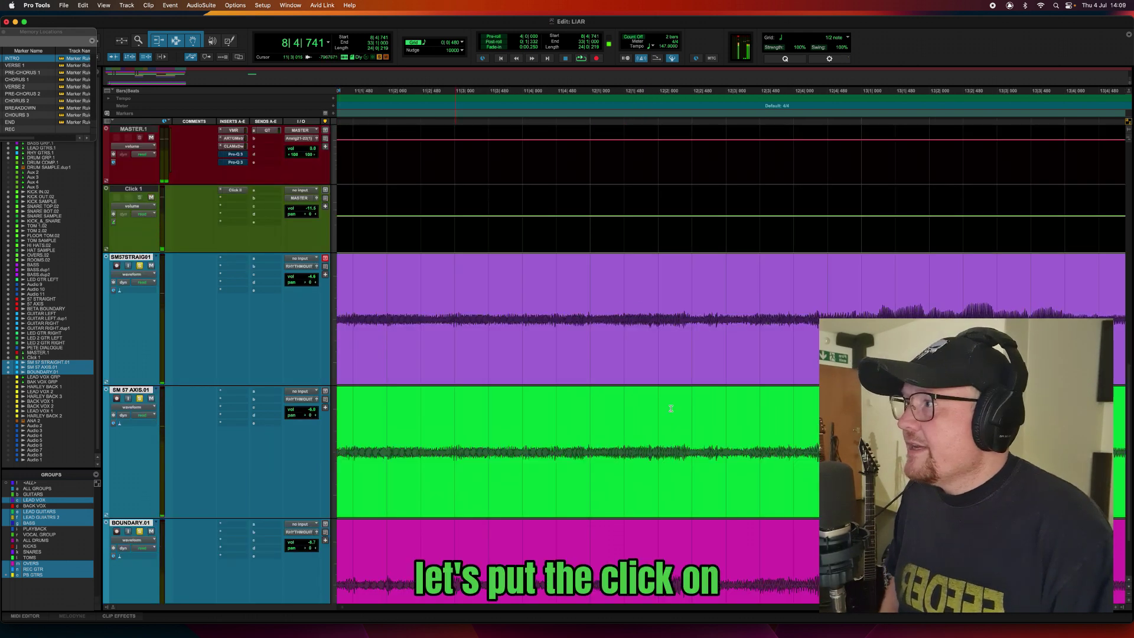
key("space")
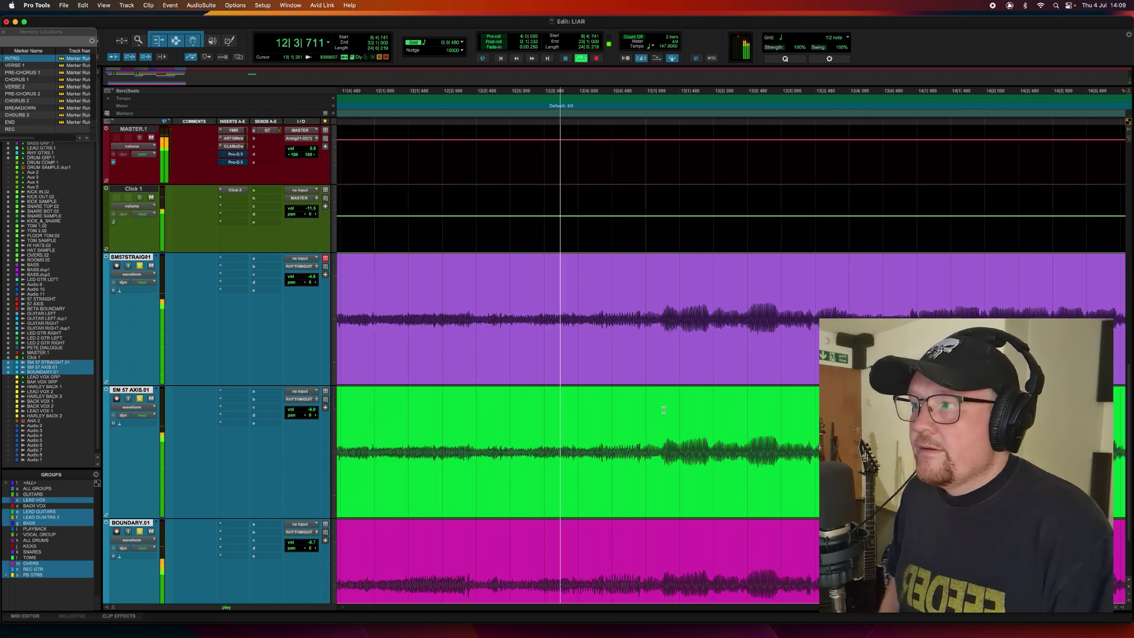
key("space")
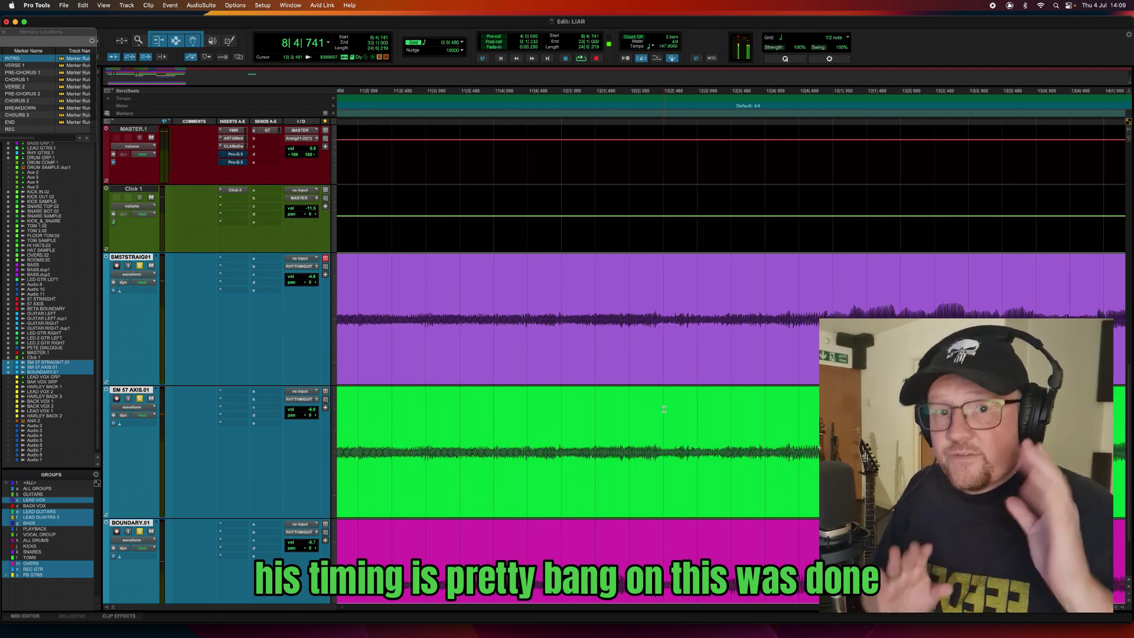
scroll(664, 410, "left", 10)
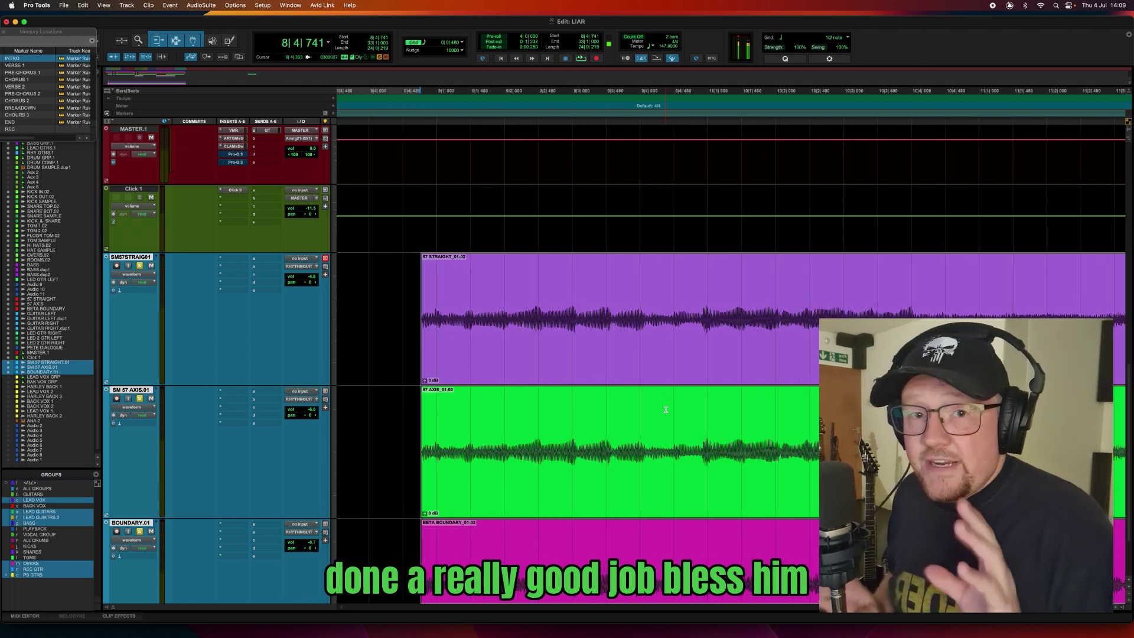
Zoom in on the clip starts and drag fade-ins on all three guitar clips to 9|1|000.
key("super+bracketright")
key("super+bracketright")
key("super+bracketright")
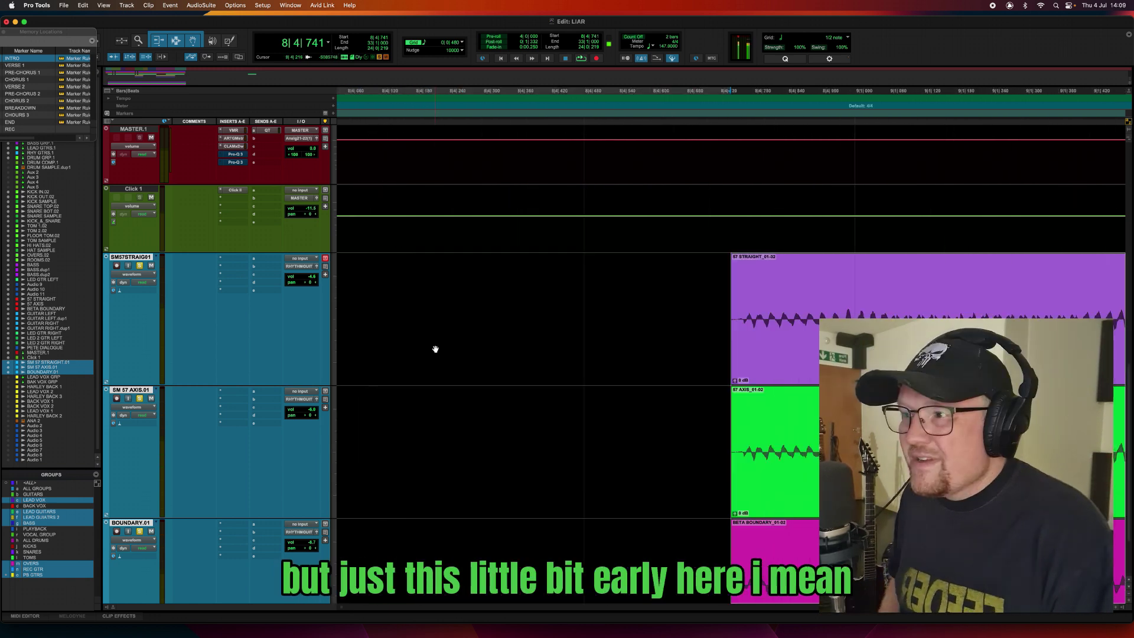
scroll(752, 362, "down", 3)
scroll(751, 362, "right", 5)
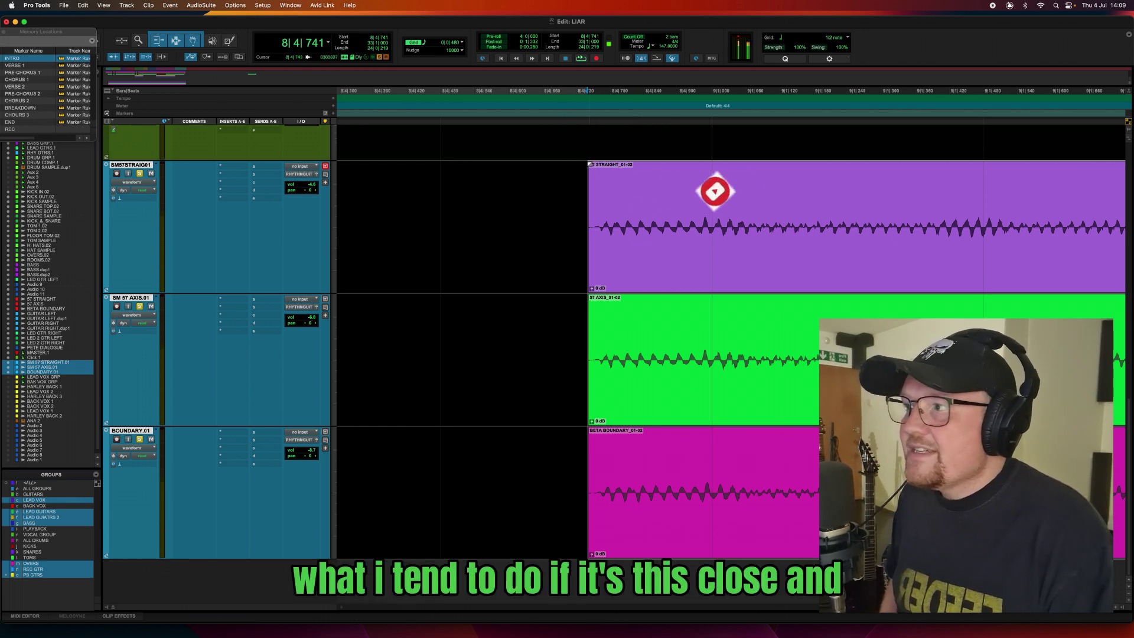
left_click_drag(609, 195, 711, 224)
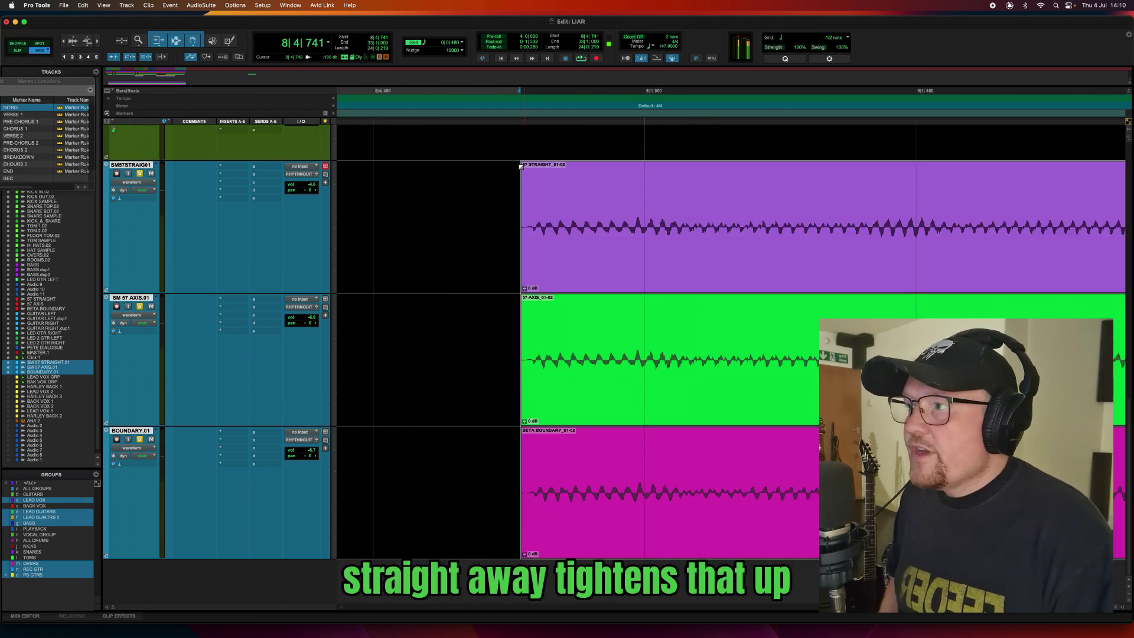
left_click_drag(524, 168, 621, 257)
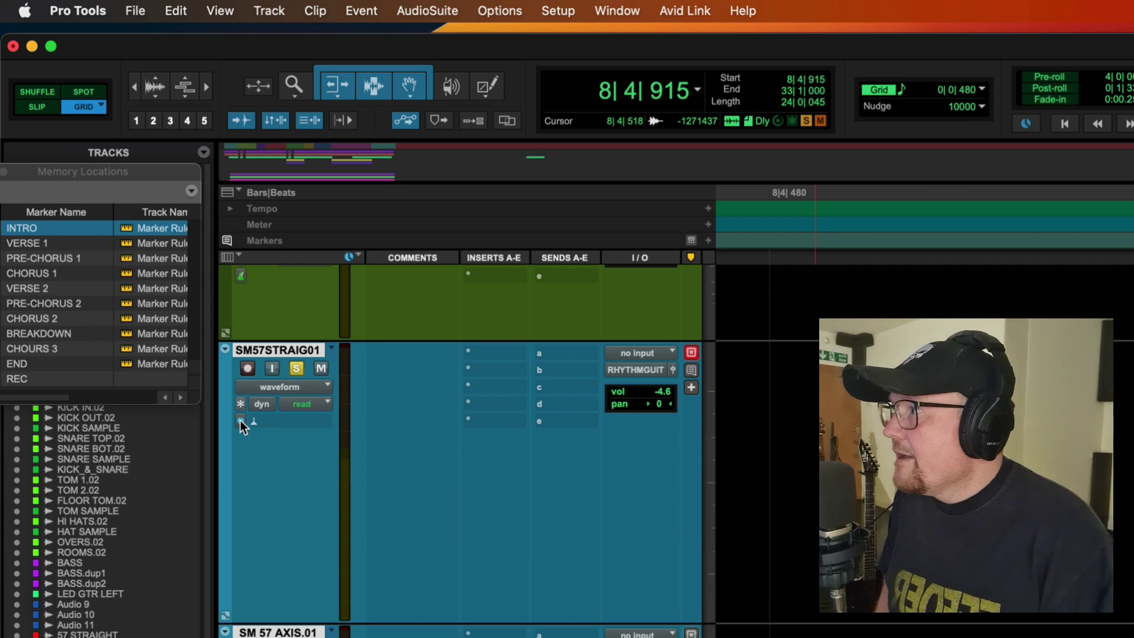
Change the SM57STRAIG01 track's timebase from samples to Ticks.
left_click(239, 420)
left_click(240, 420)
left_click(240, 421)
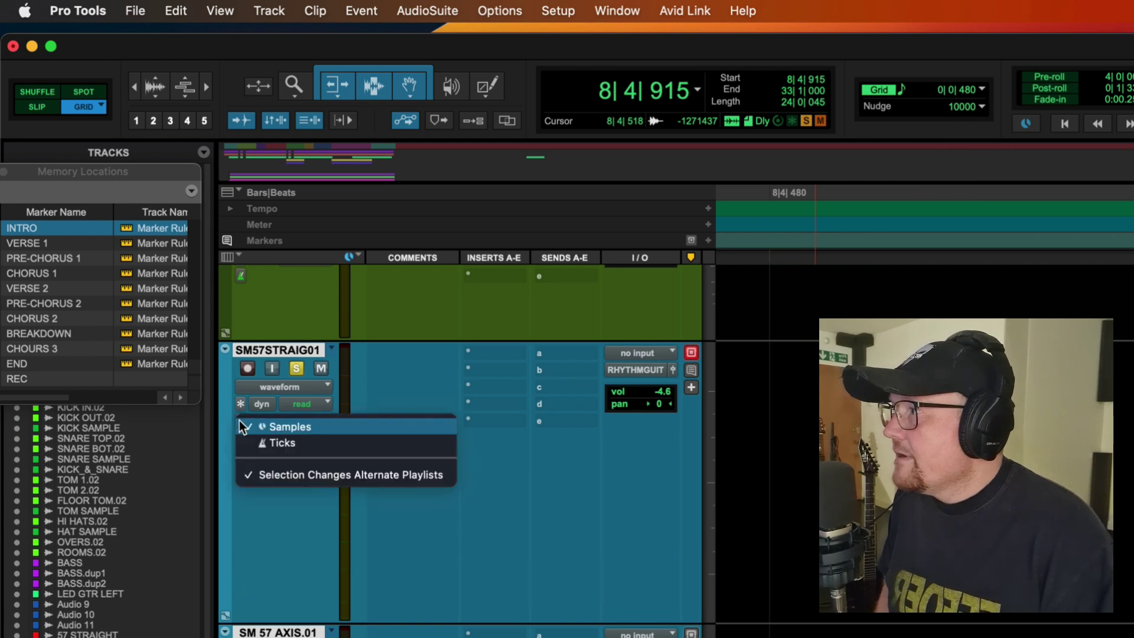
left_click(285, 442)
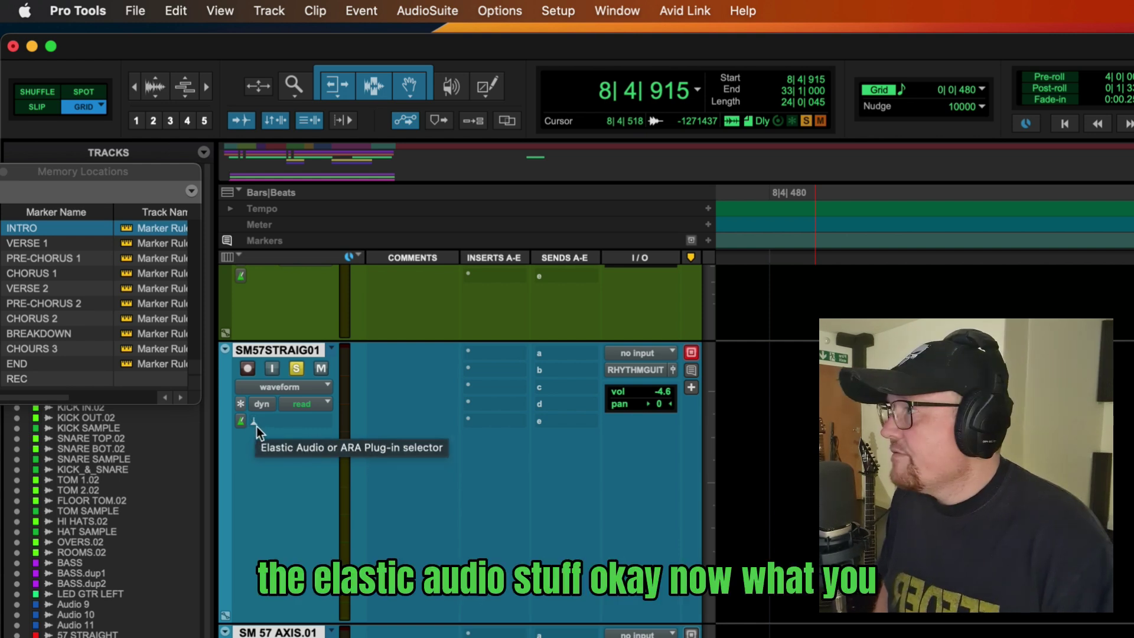
Choose Polyphonic as the guitar tracks' Elastic Audio mode.
left_click(256, 423)
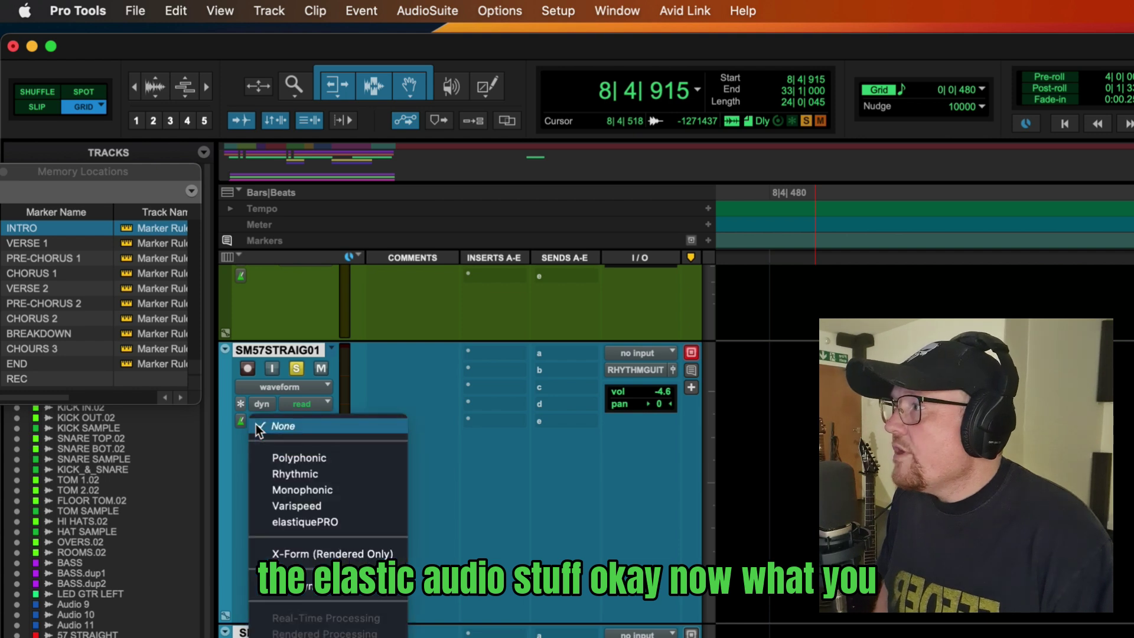
left_click(299, 458)
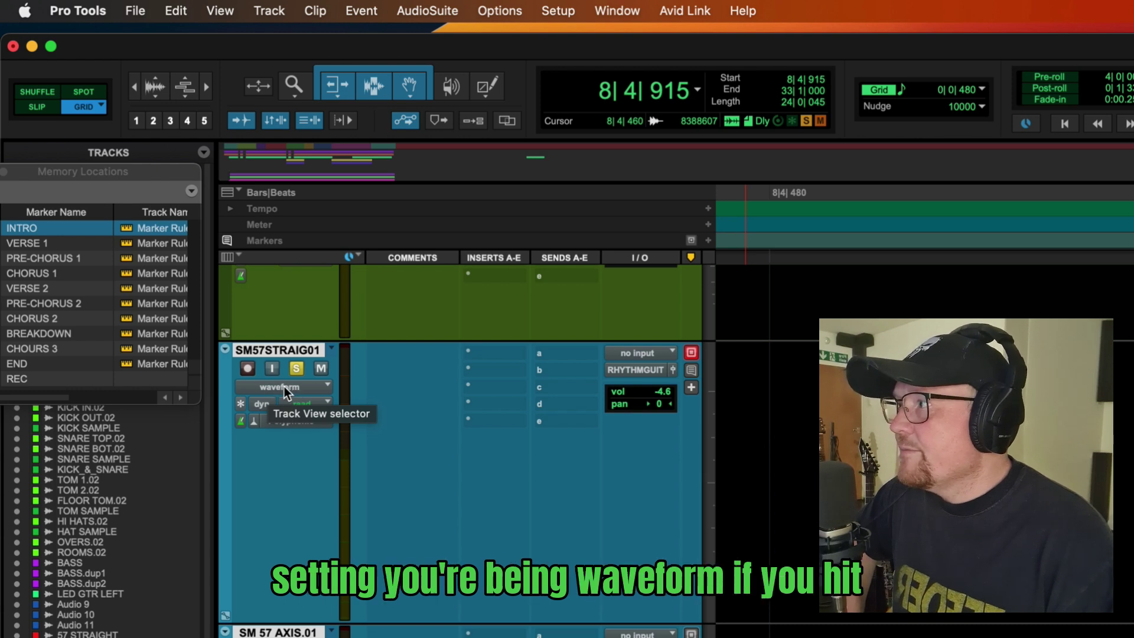
Change the guitar tracks' view from waveform to Warp.
left_click(282, 386)
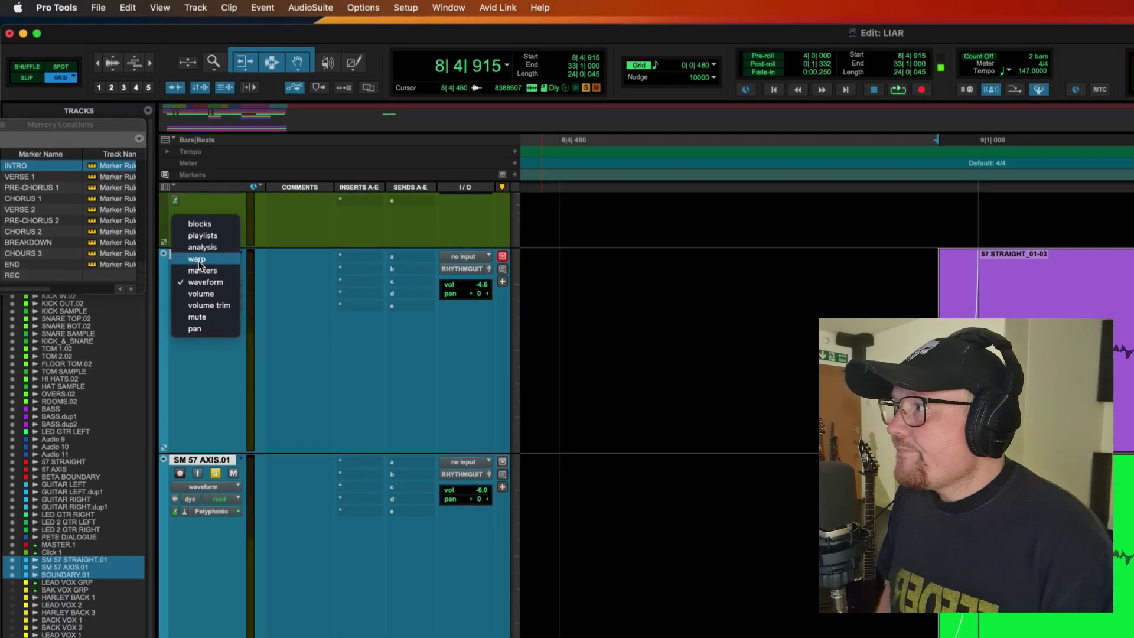
left_click(262, 357)
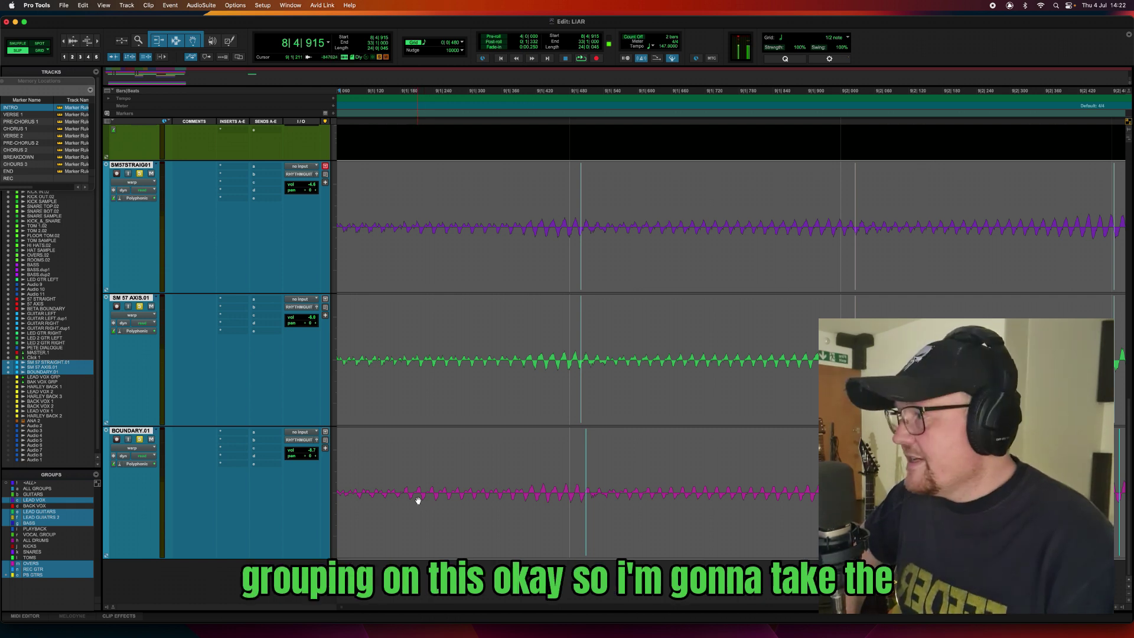
Deactivate the PB GTRS group and select the SM 57 AXIS.01 and SM57STRAIG01 tracks.
left_click(32, 576)
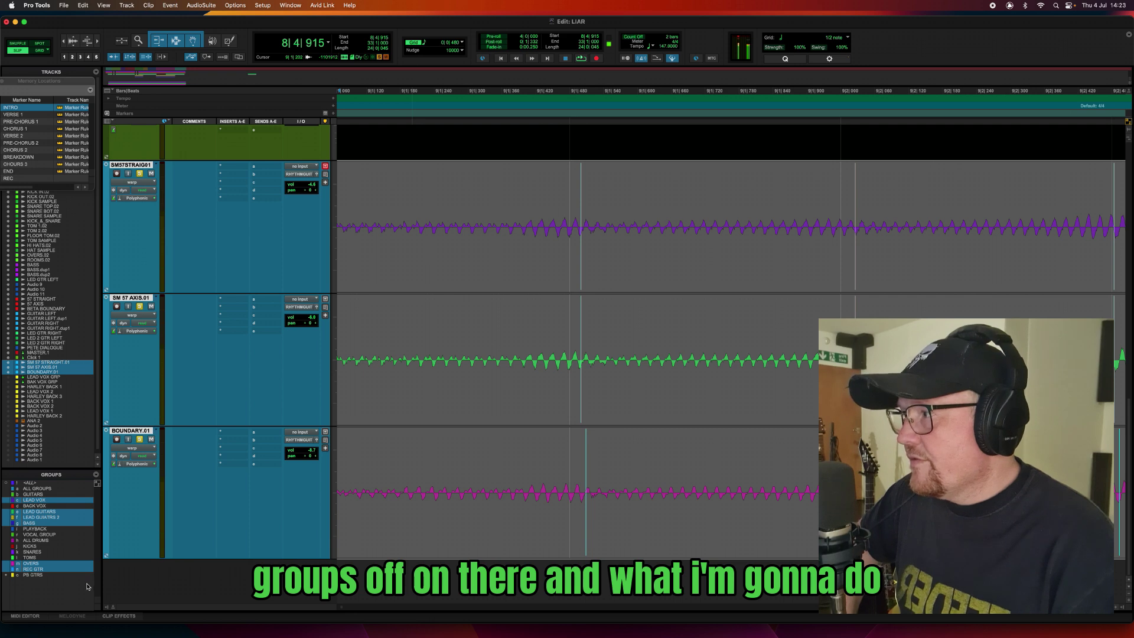
left_click(135, 298)
left_click(131, 165, "shift")
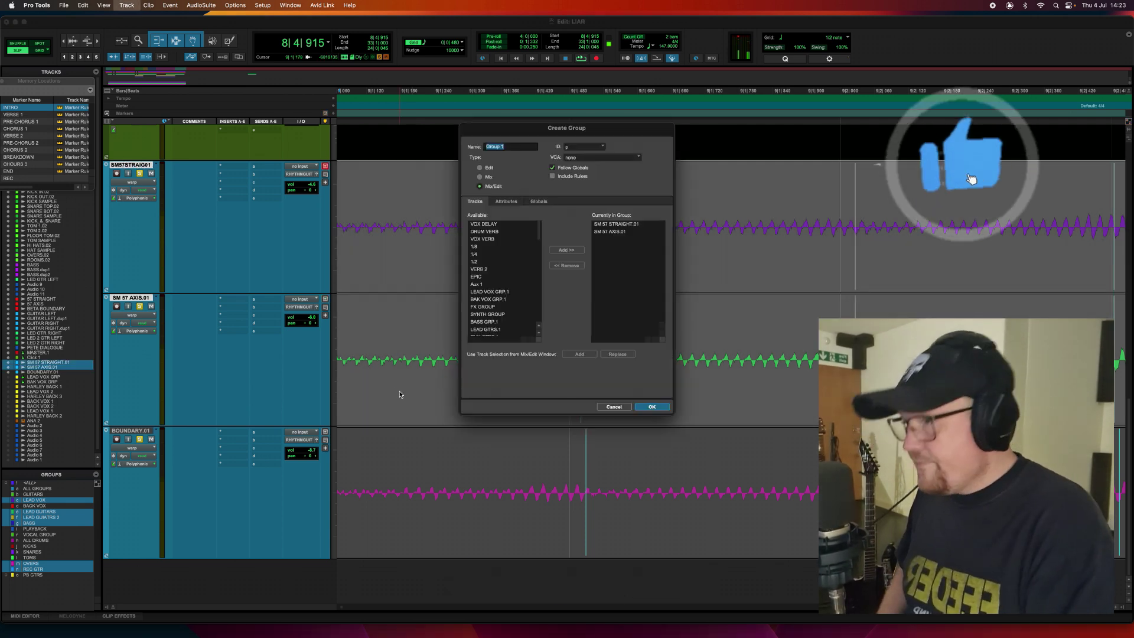
Create a new group named '57 grp' from the two selected SM57 tracks.
key("super+g")
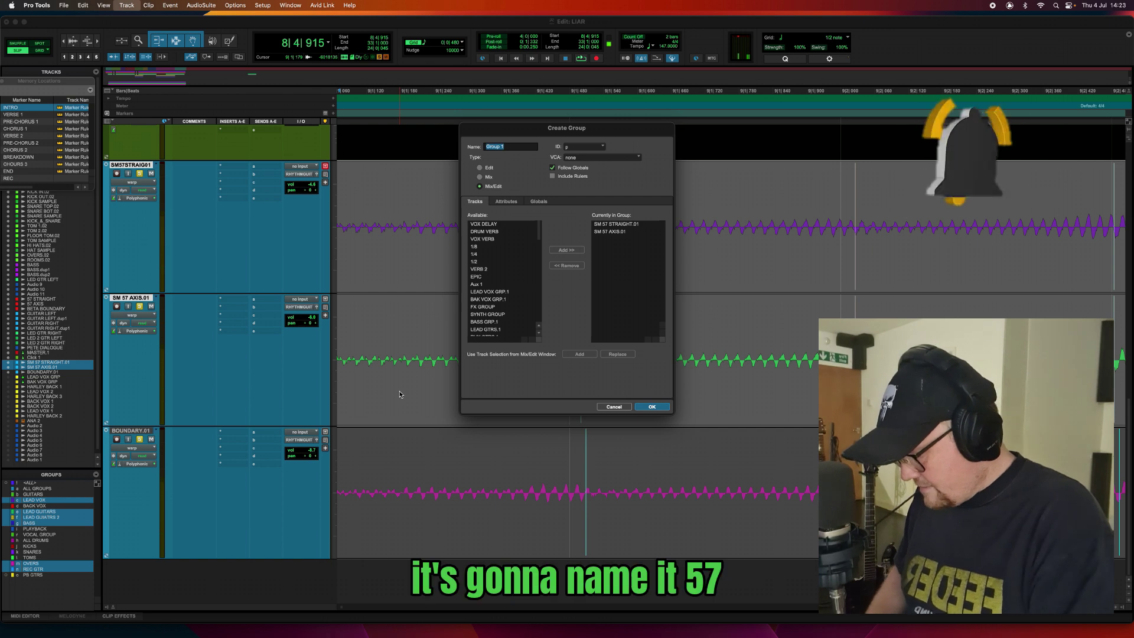
type("57")
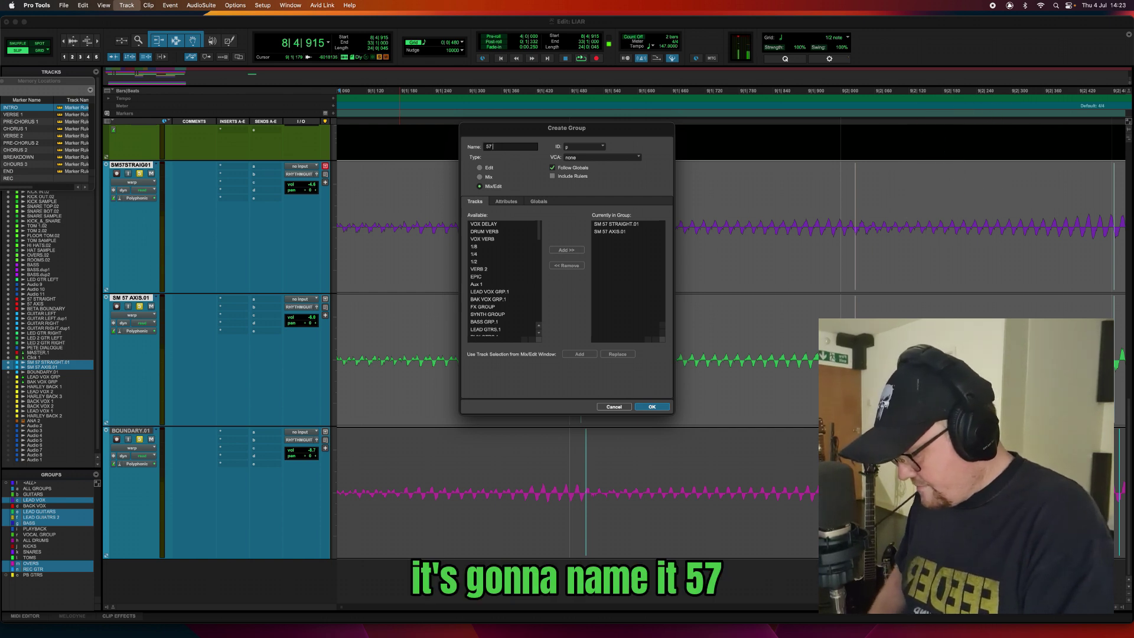
type(" grp")
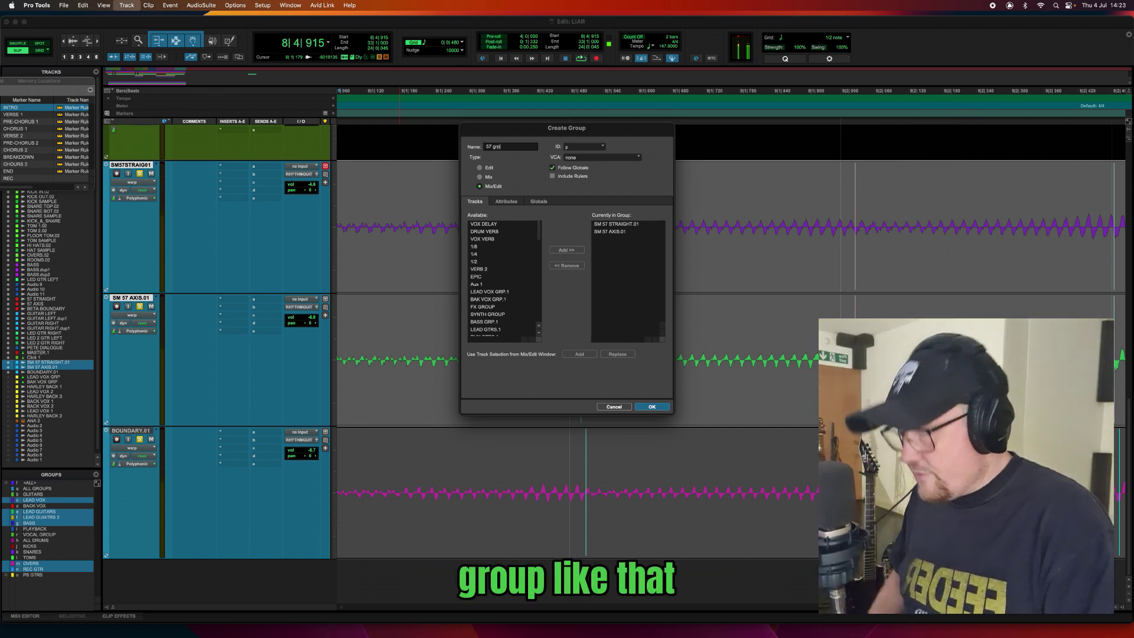
key("Return")
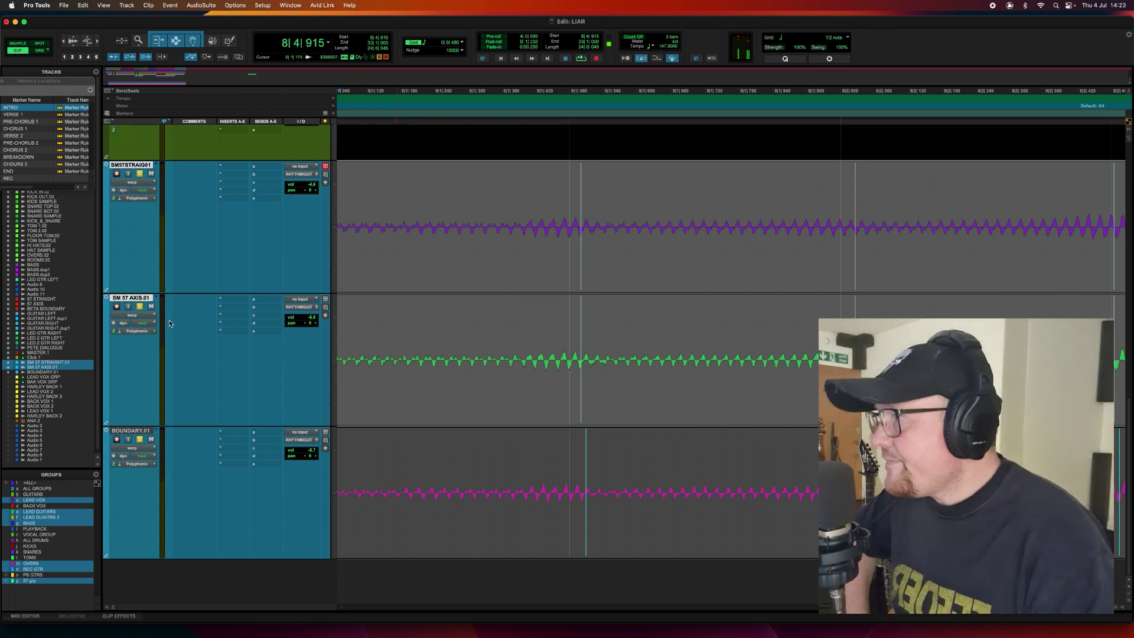
mouse_move(150, 290)
left_mouse_down()
mouse_move(150, 310)
mouse_move(153, 293)
left_mouse_up()
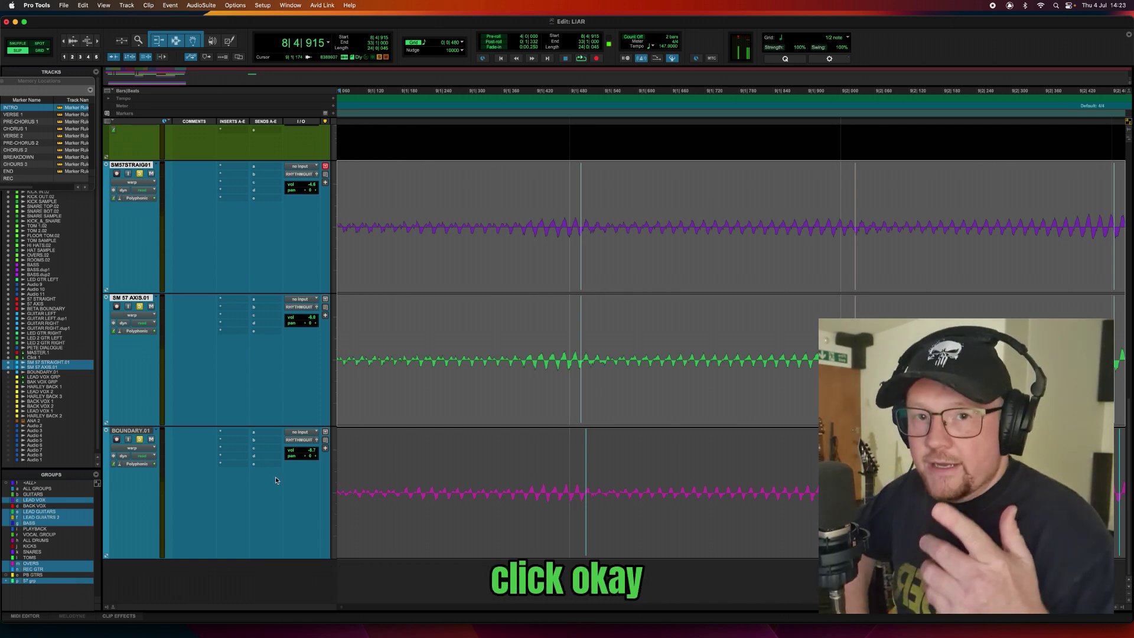
scroll(463, 371, "left", 5)
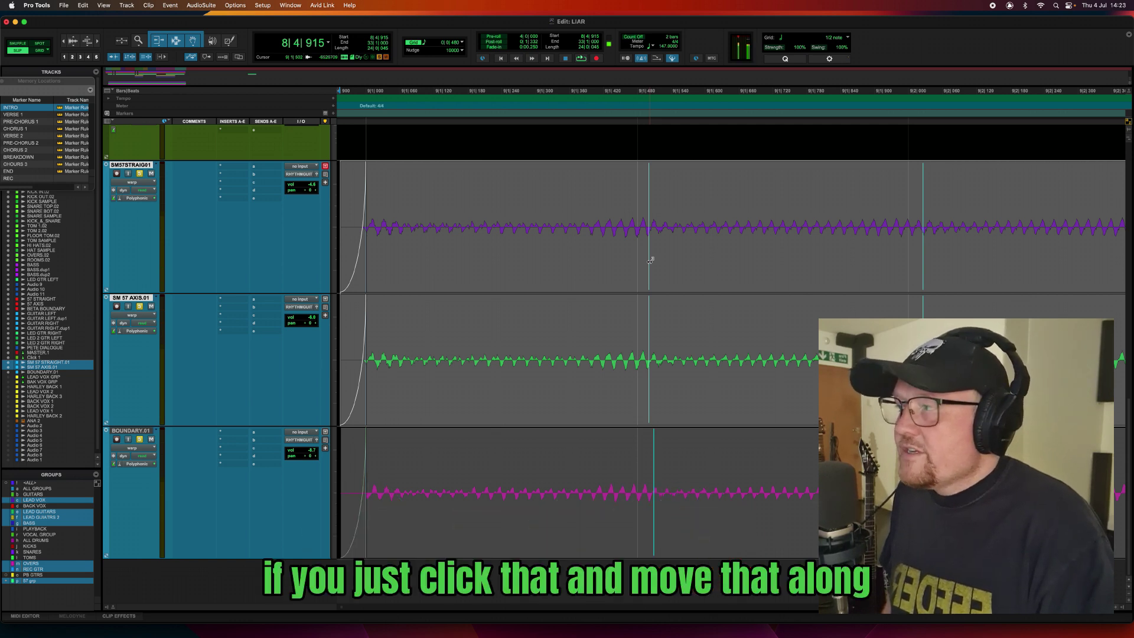
left_click_drag(649, 262, 638, 262)
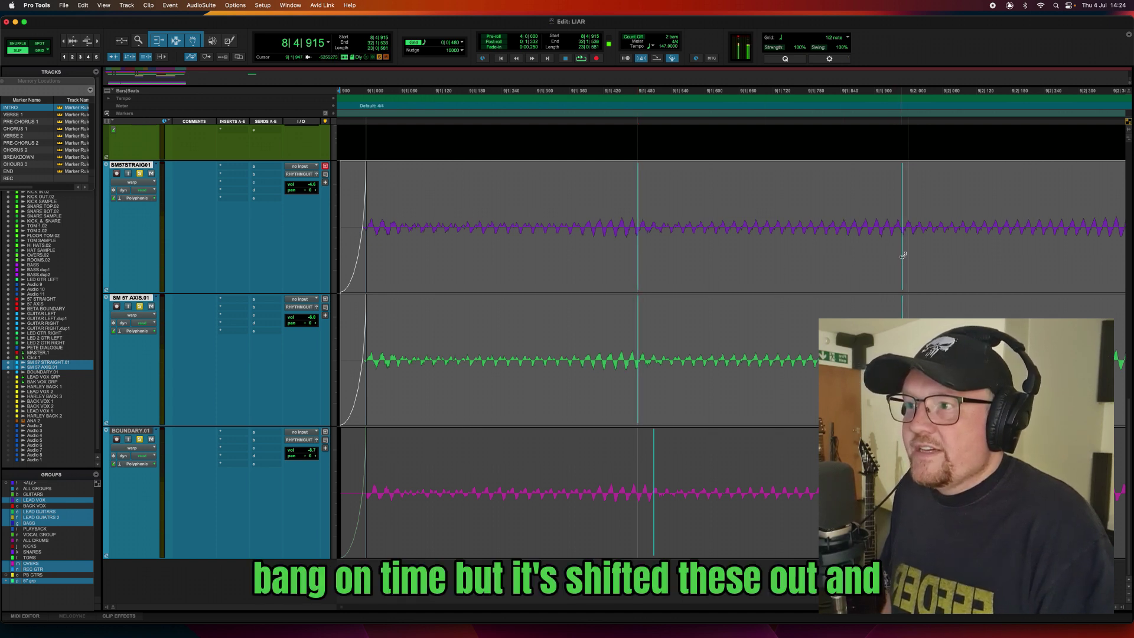
left_click_drag(904, 257, 910, 260)
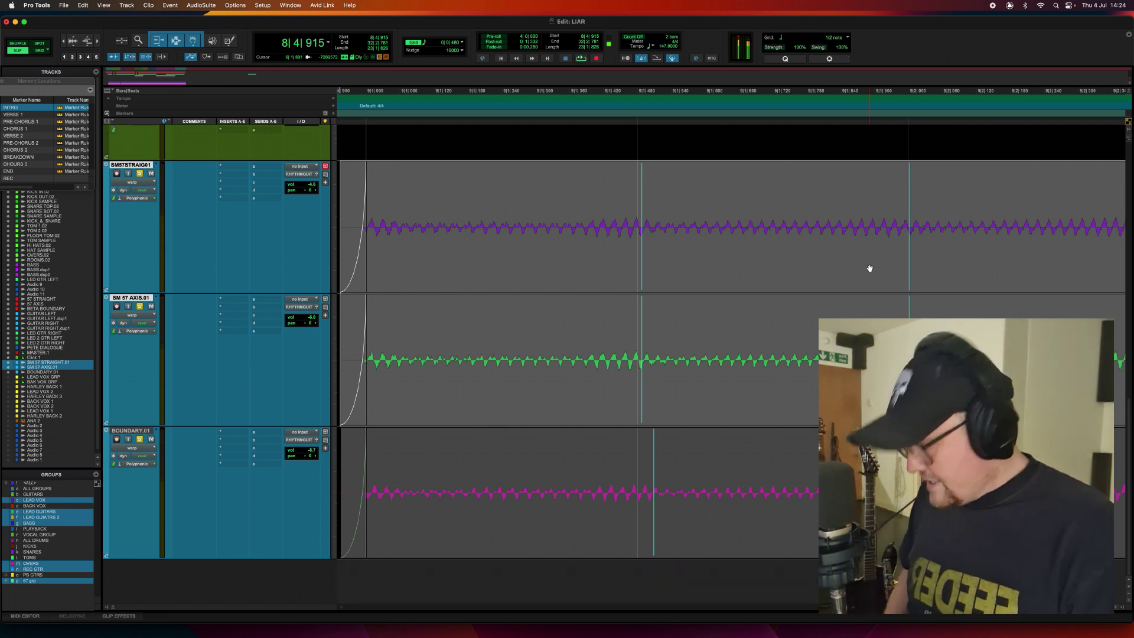
key("super+z")
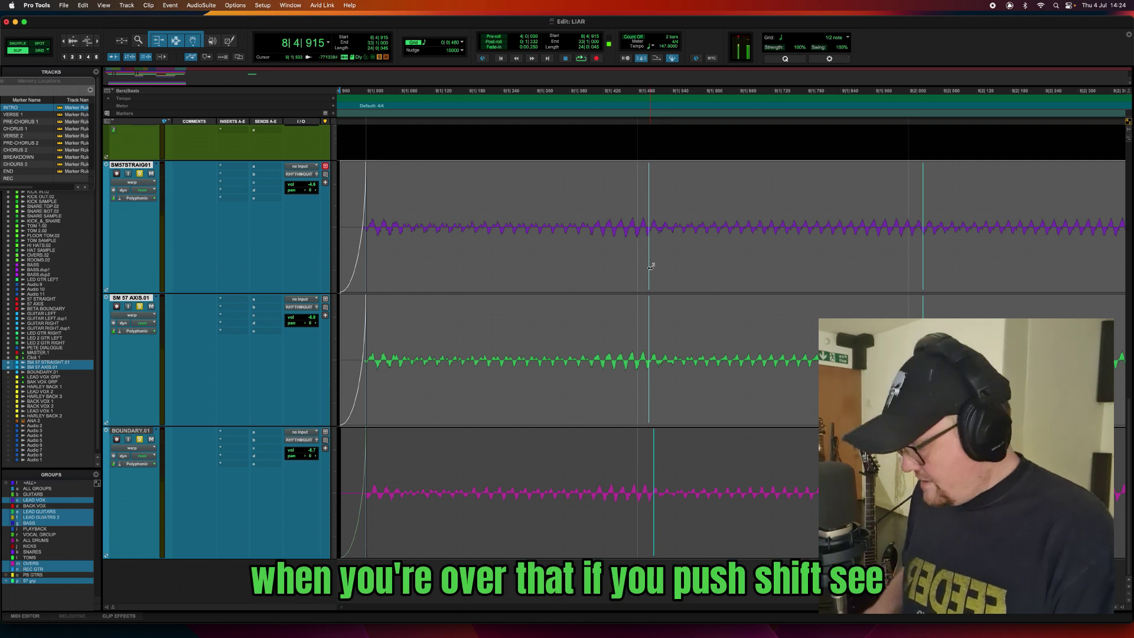
Convert the SM57 tracks' event marker to a warp marker and drag it left onto the beat.
key("shift")
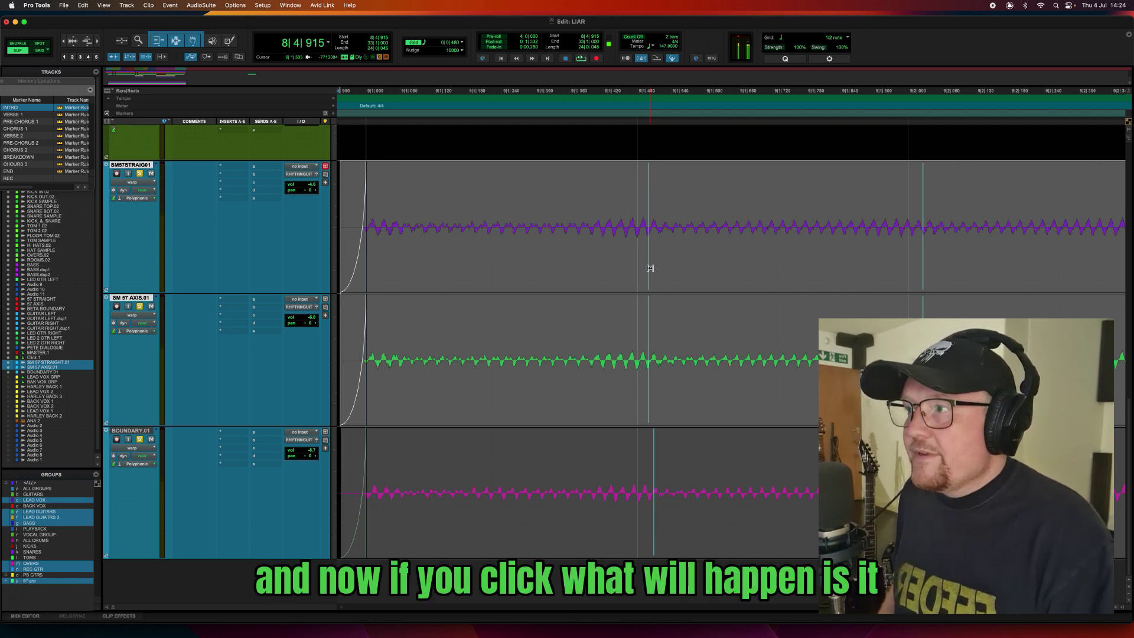
left_click(650, 268)
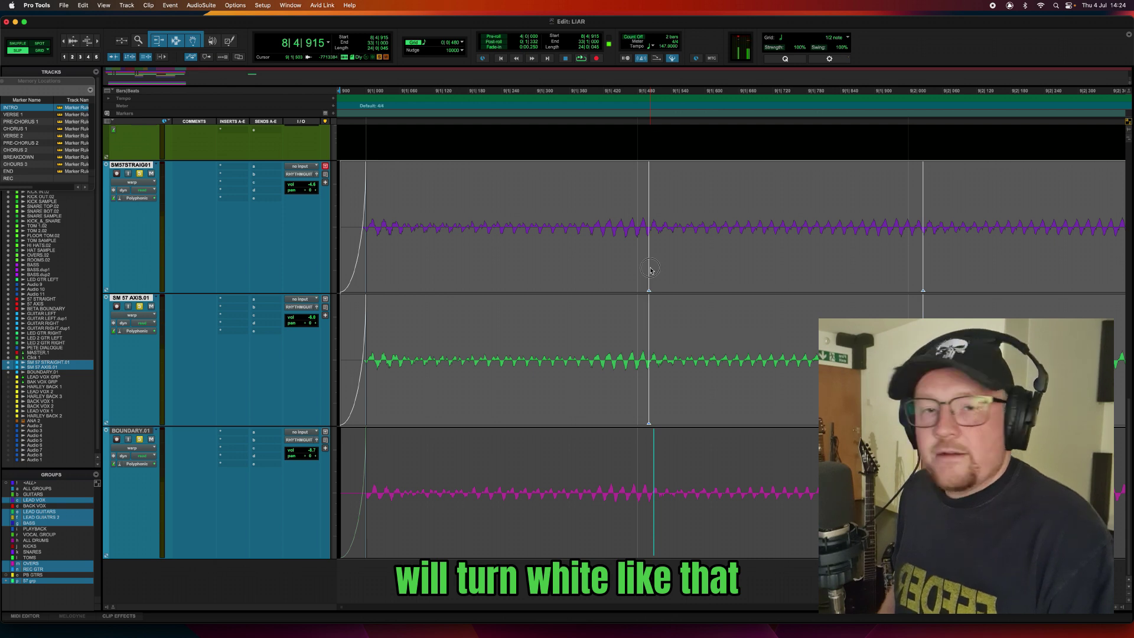
left_click_drag(651, 269, 638, 267)
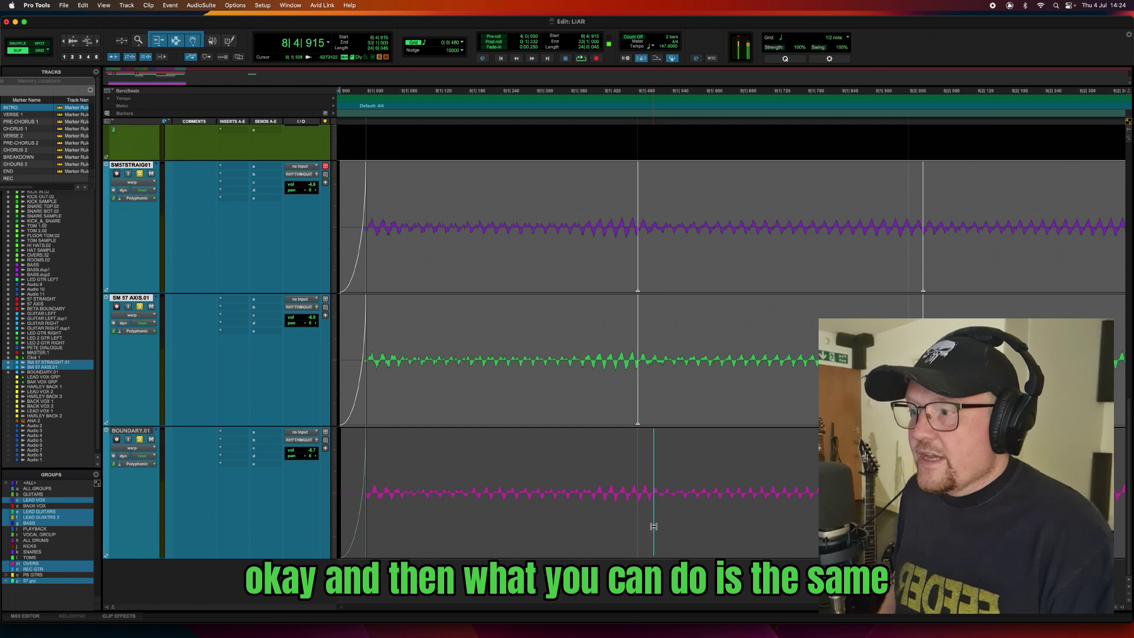
Slide BOUNDARY.01's warp marker onto the beat, then the later marker on all three tracks with PB GTRS grouped.
left_click_drag(654, 527, 644, 526)
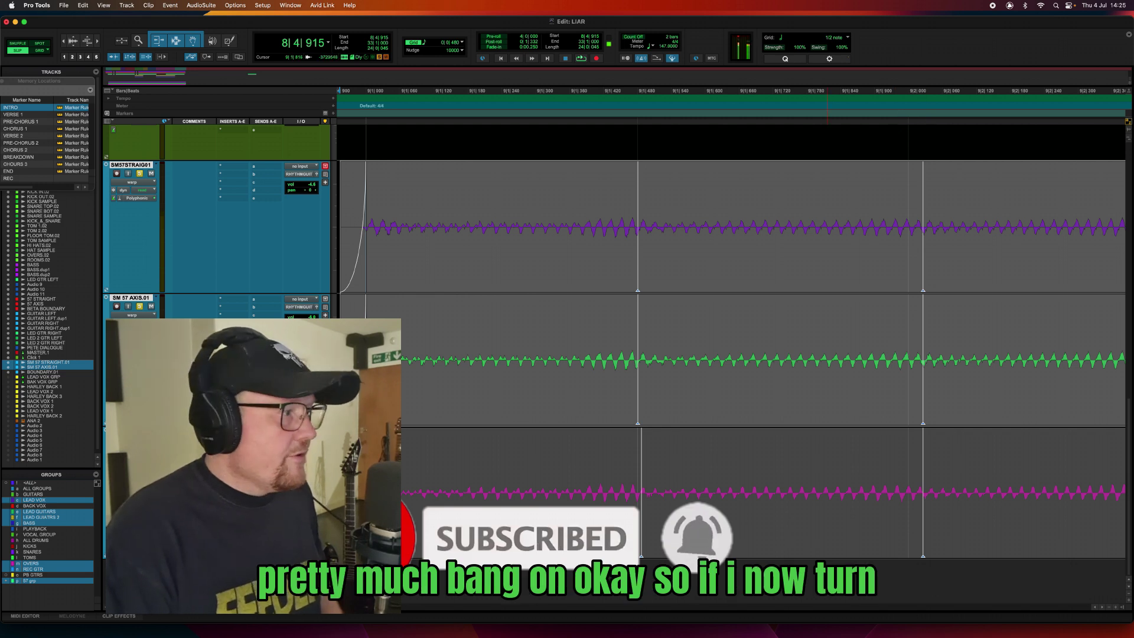
left_click(62, 576)
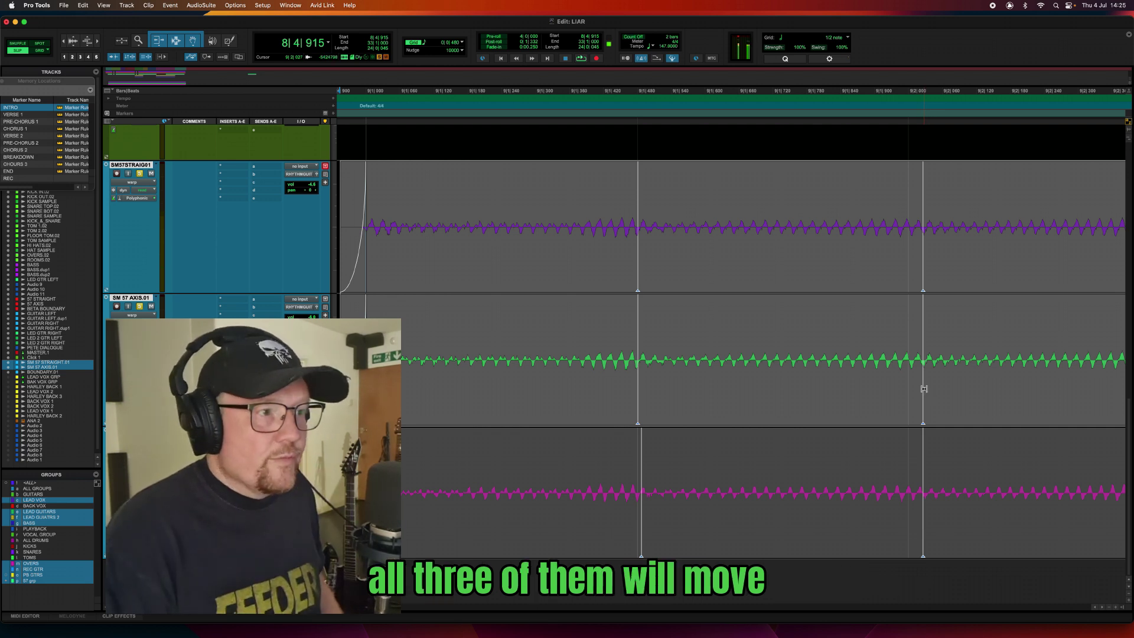
left_click_drag(925, 390, 910, 389)
scroll(923, 392, "right", 5)
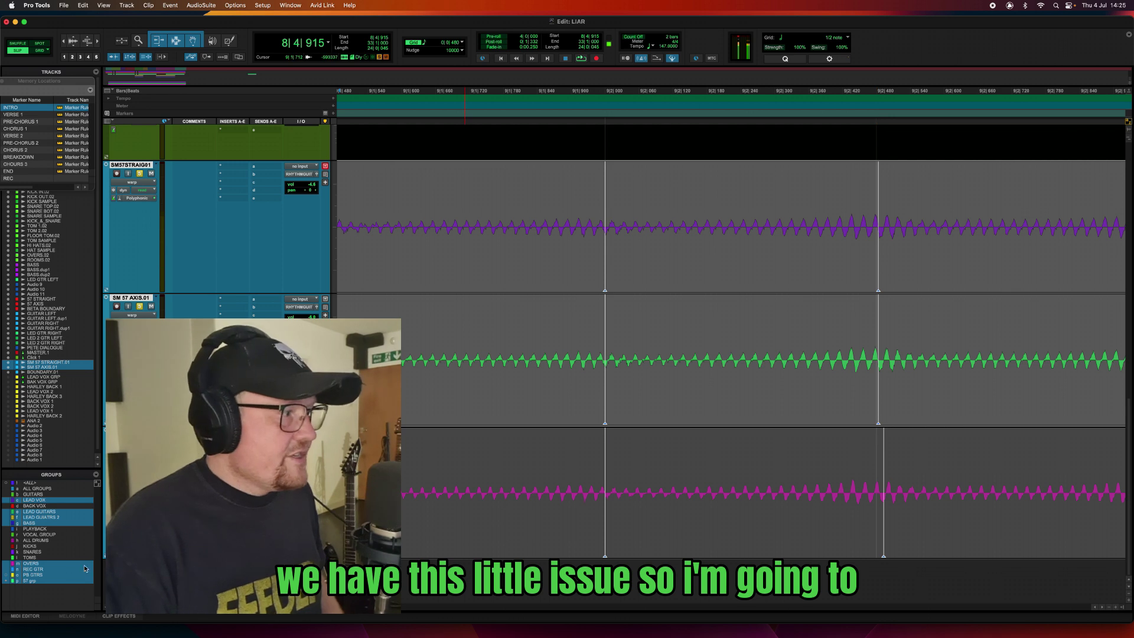
With the group off, nudge the grouped tracks' warp marker left and match the magenta track's marker.
left_click(40, 576)
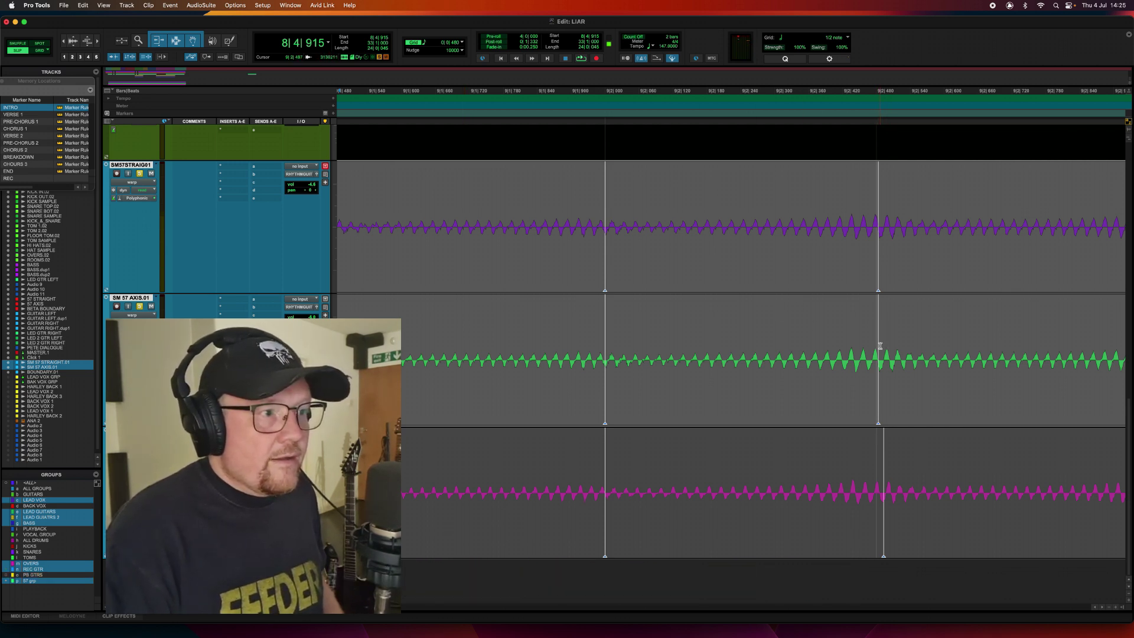
left_click_drag(878, 371, 876, 371)
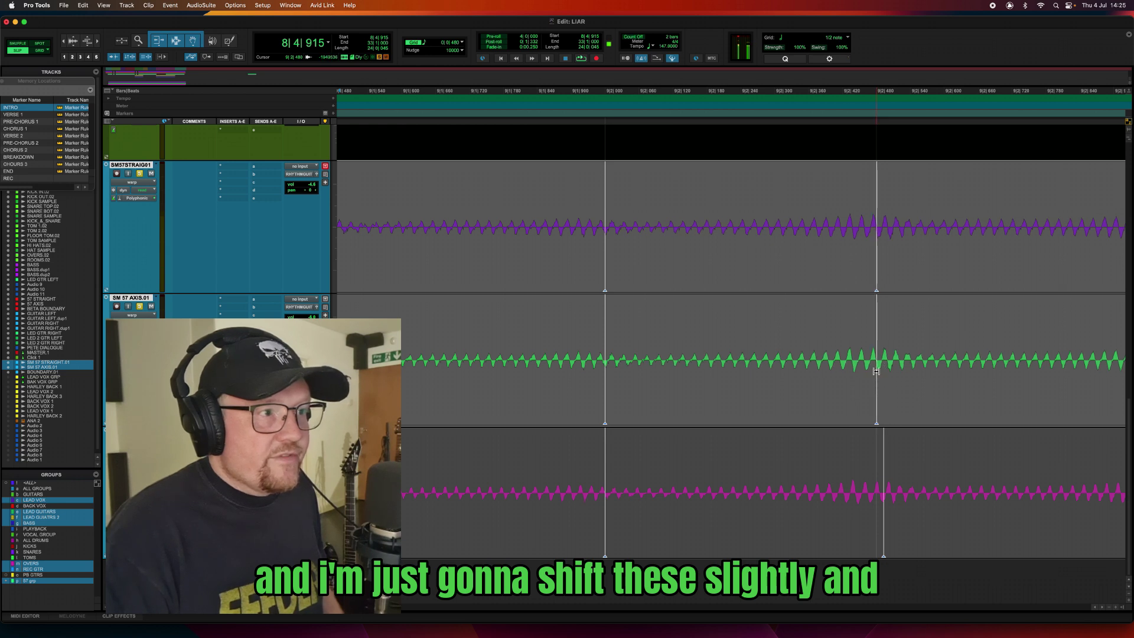
left_click_drag(883, 519, 881, 518)
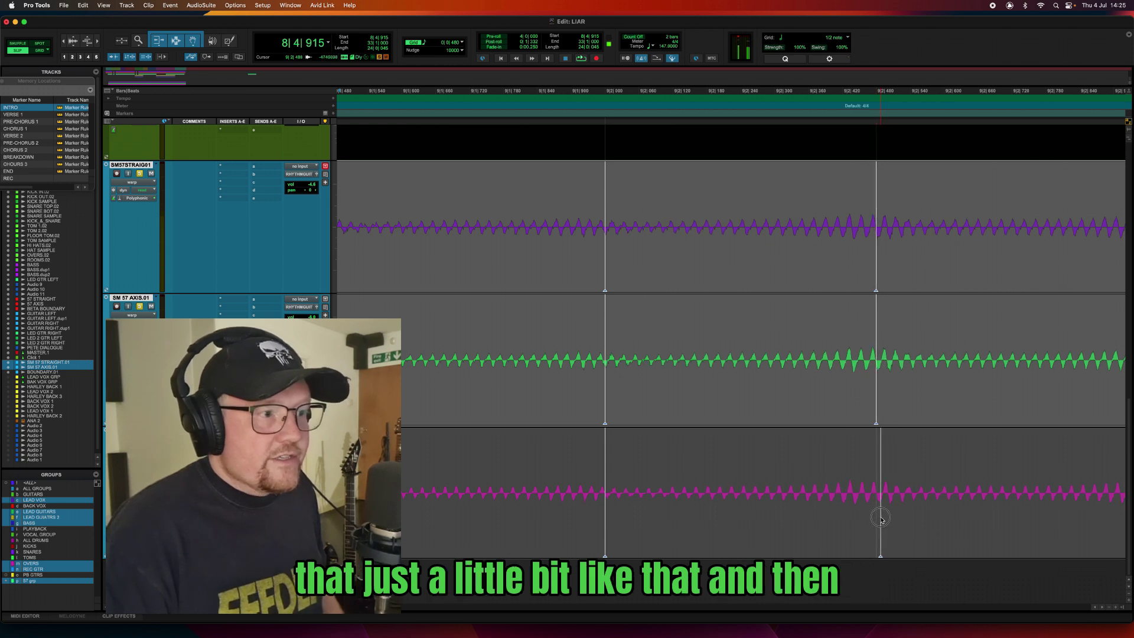
scroll(921, 441, "right", 5)
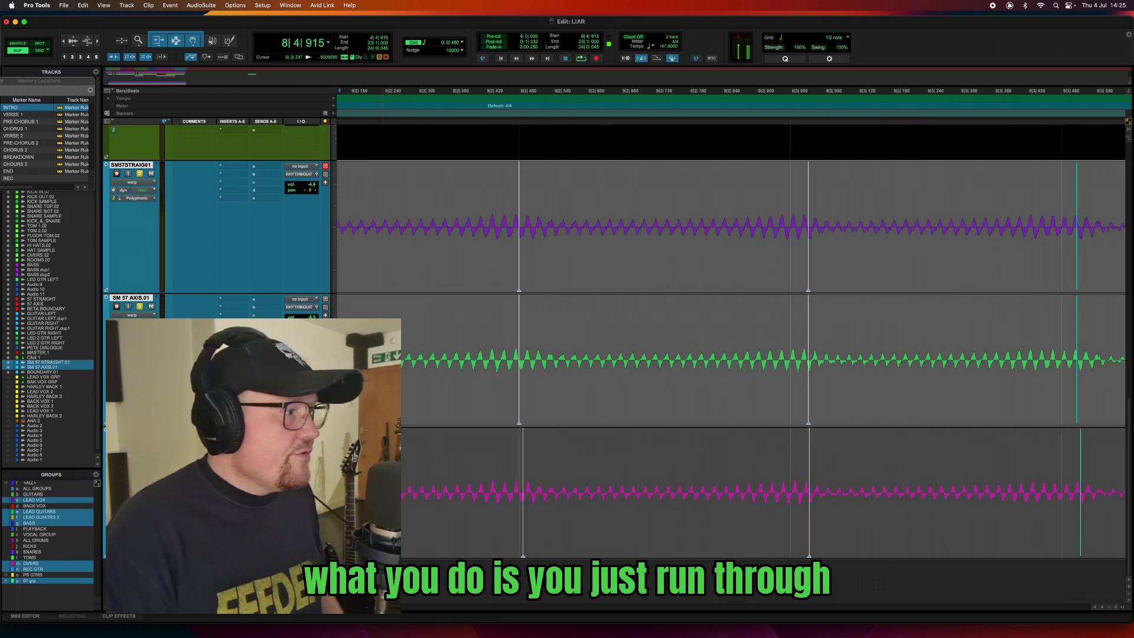
left_click(33, 575)
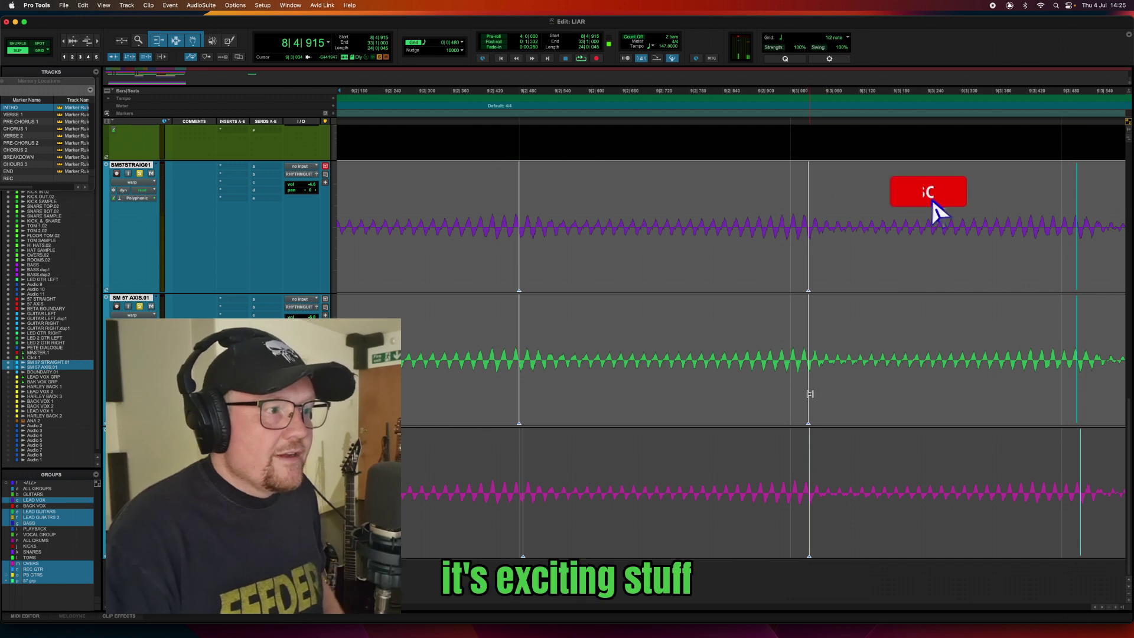
left_click_drag(810, 394, 799, 394)
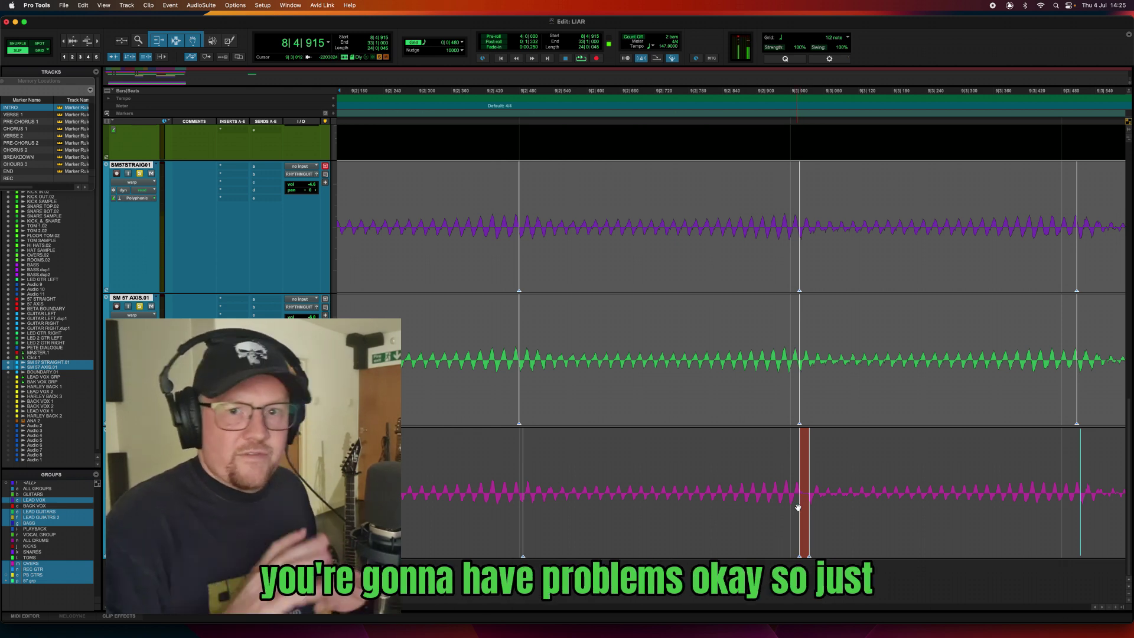
key("super+z")
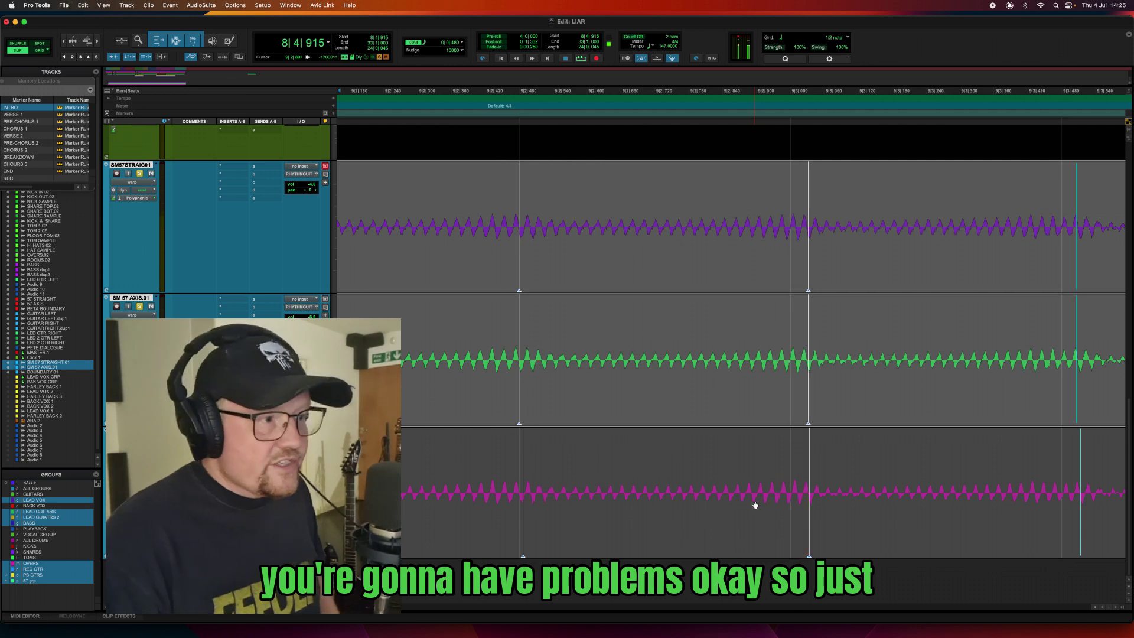
left_click(45, 576)
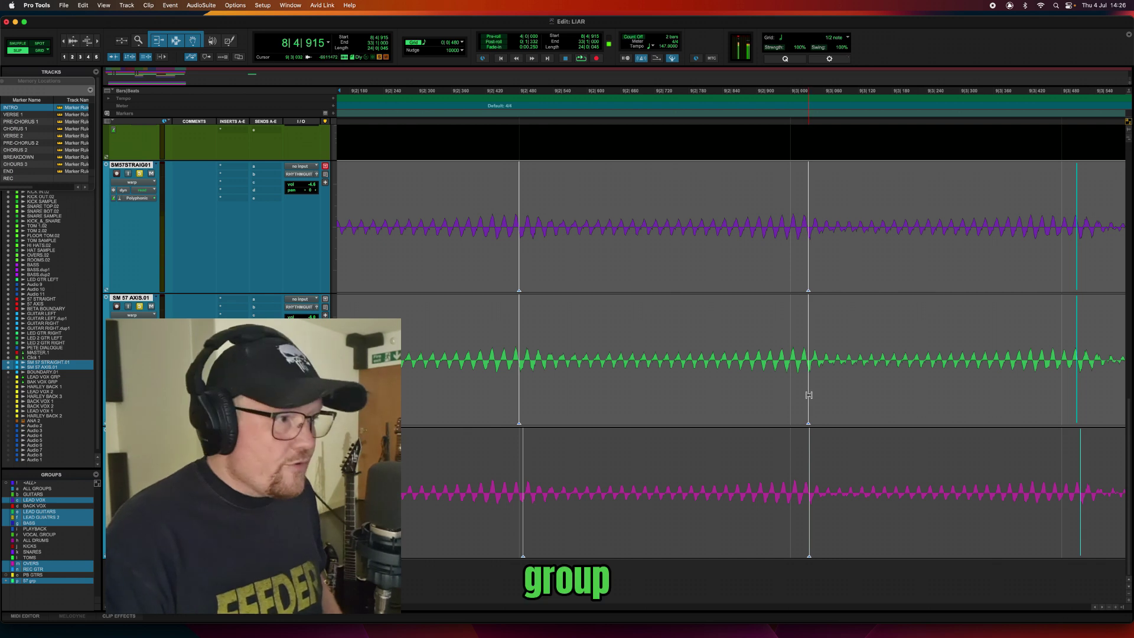
Pull the next two warp markers left on the purple/green tracks and align the pink track's to match.
left_click_drag(809, 396, 791, 398)
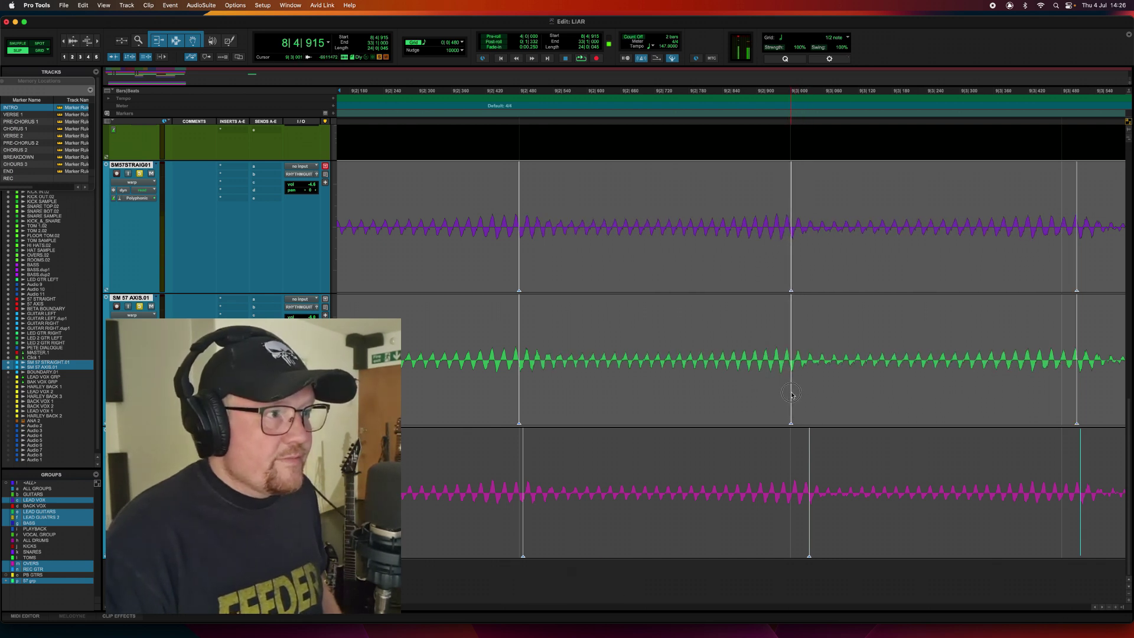
left_click_drag(813, 525, 796, 527)
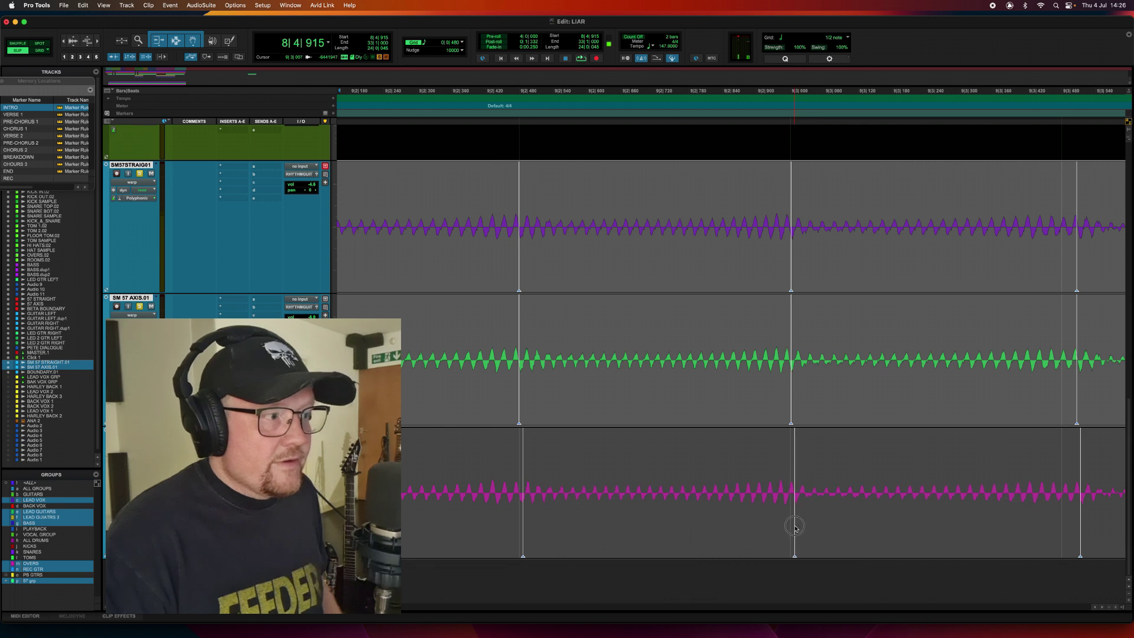
scroll(795, 526, "right", 5)
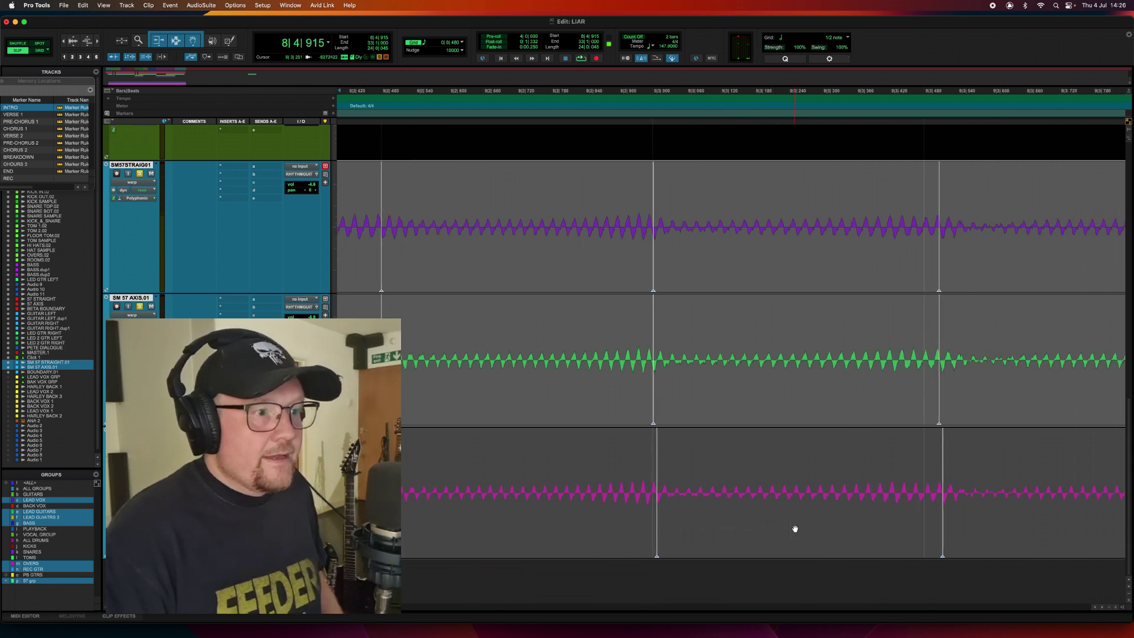
scroll(795, 528, "right", 1)
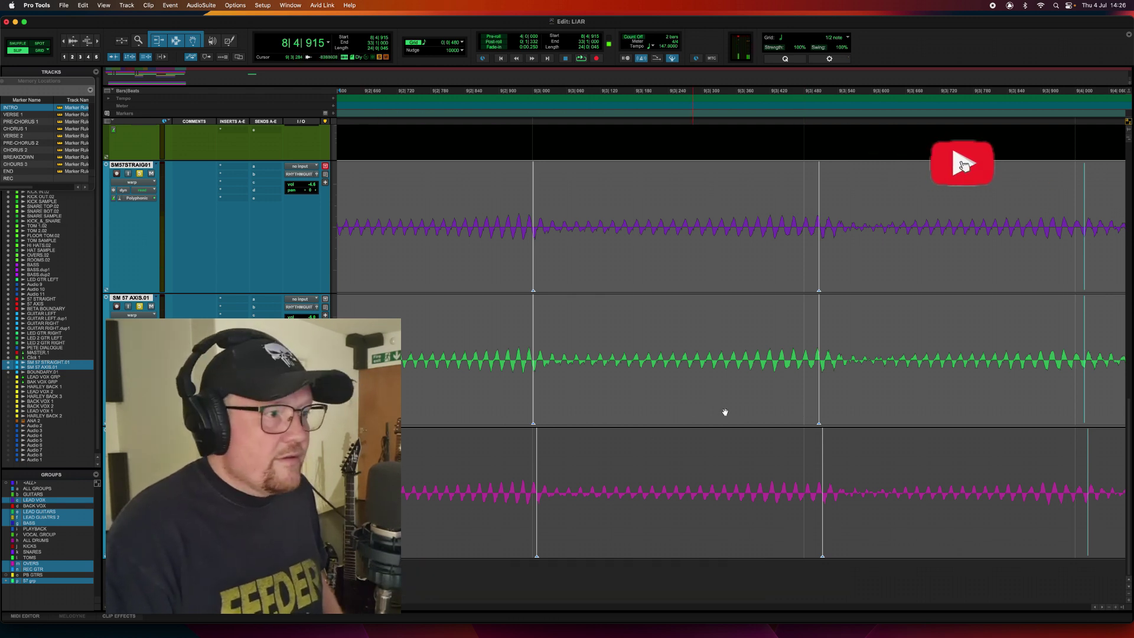
left_click_drag(819, 389, 804, 390)
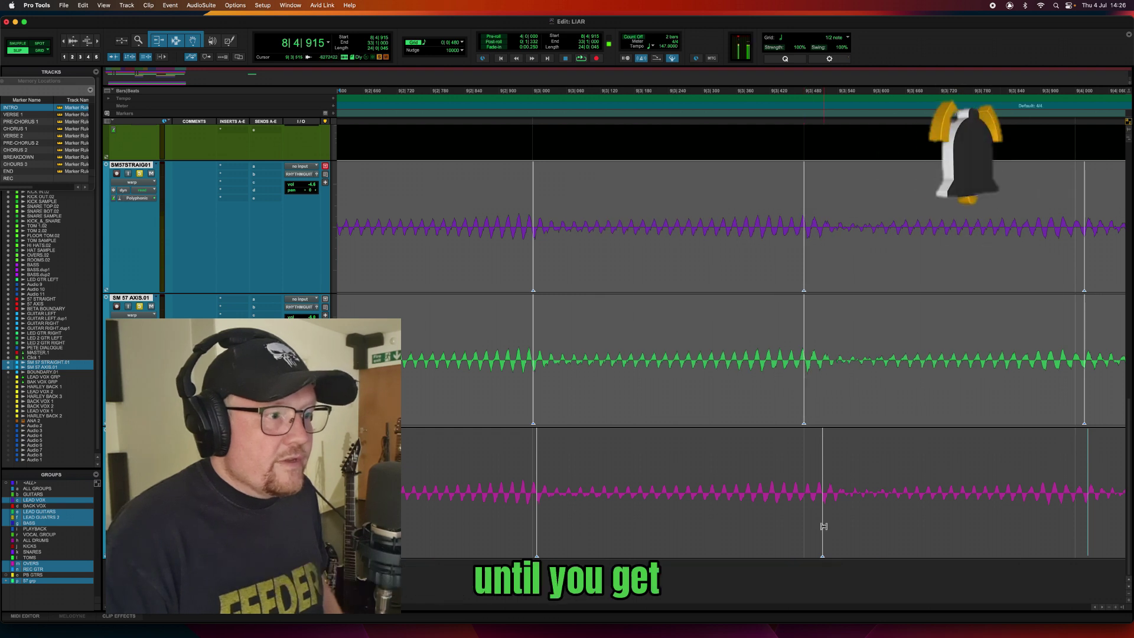
left_click_drag(823, 527, 808, 524)
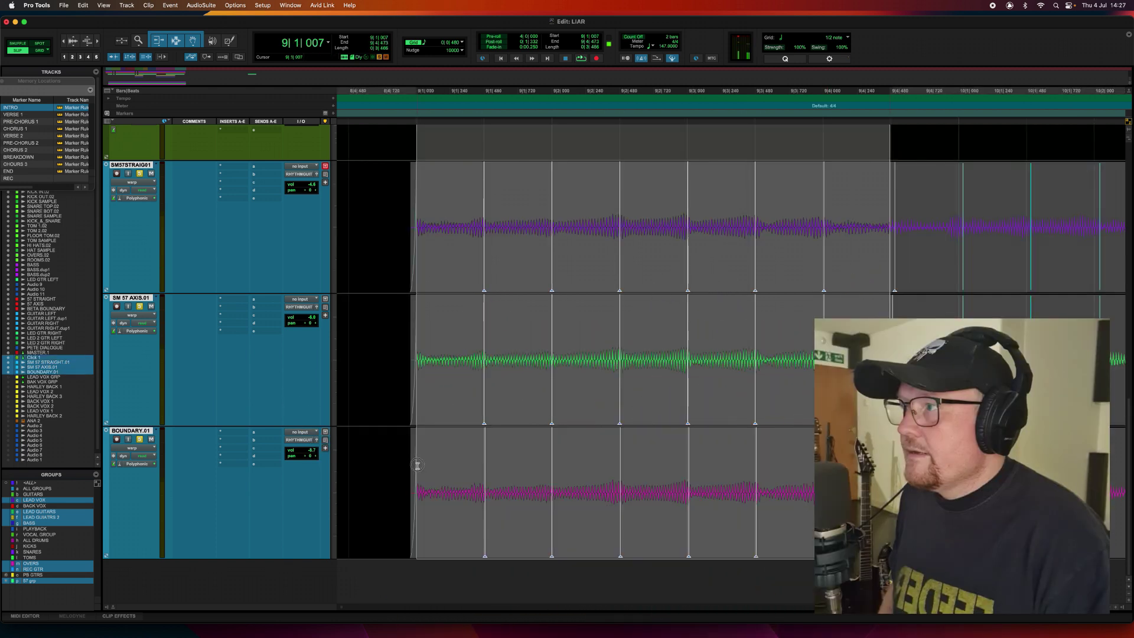
key("space")
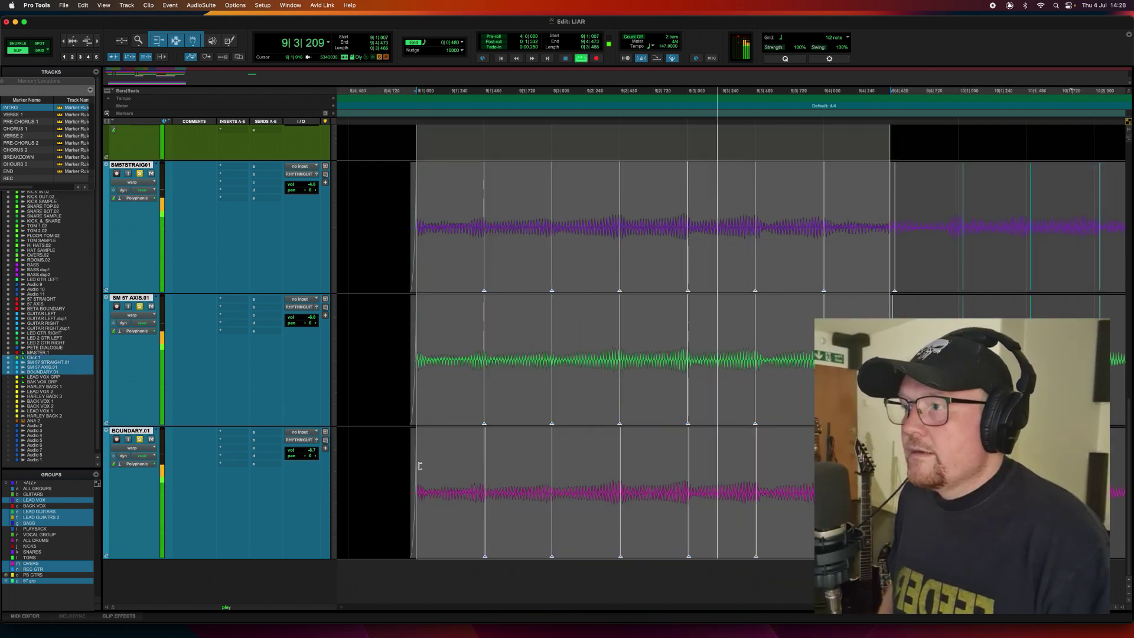
key("space")
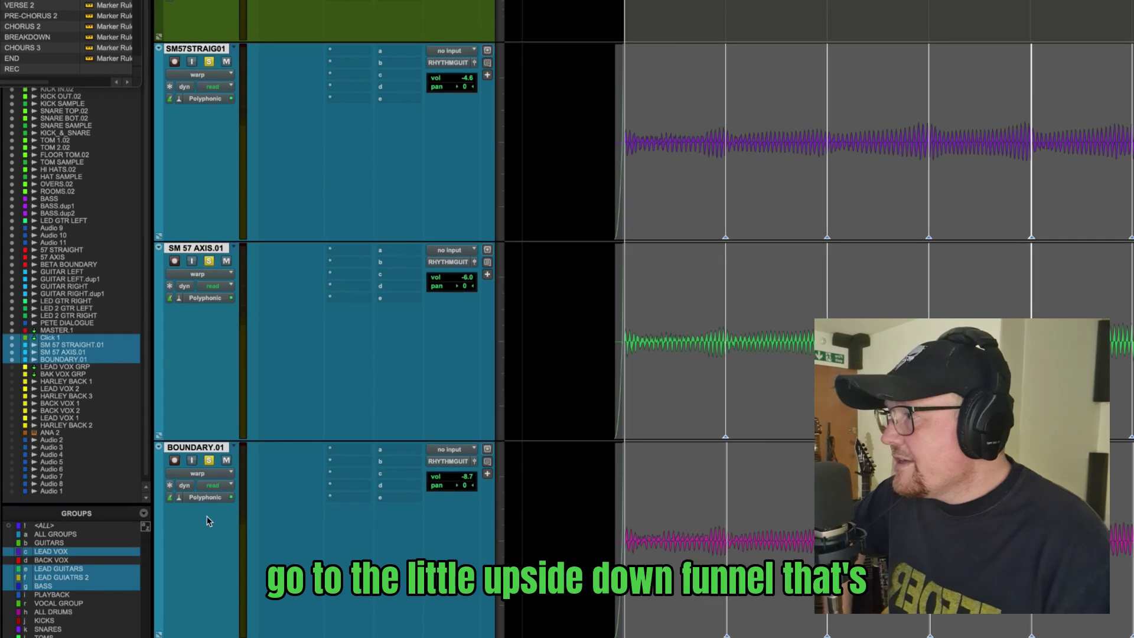
Set the guitar tracks' Elastic Audio to None and commit the warping into rendered clips.
left_click(178, 497)
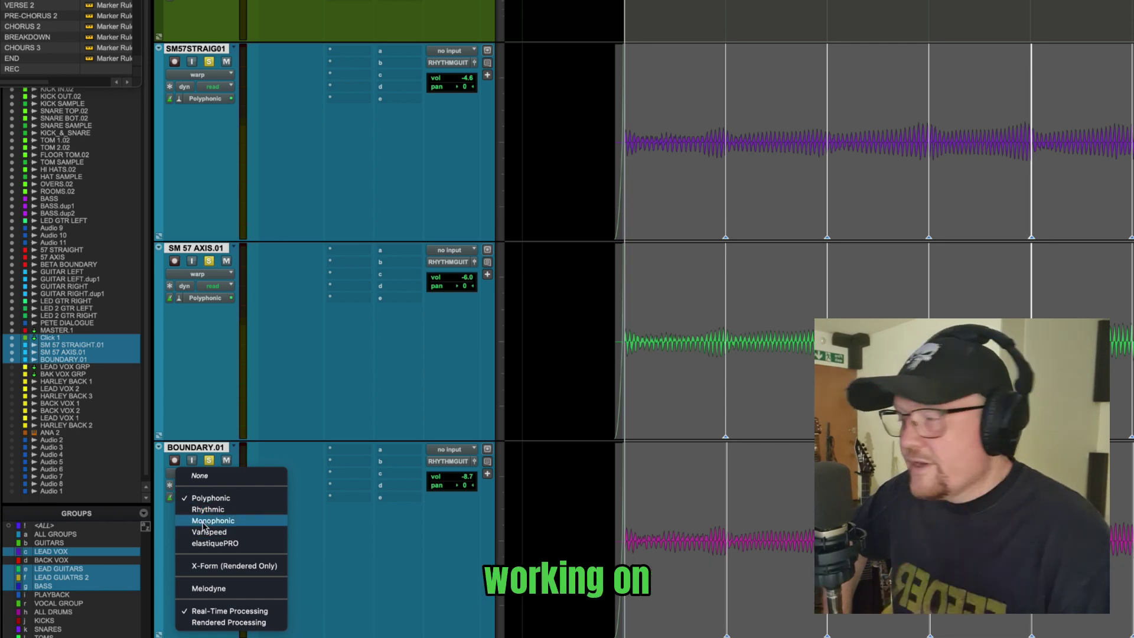
left_click(203, 476)
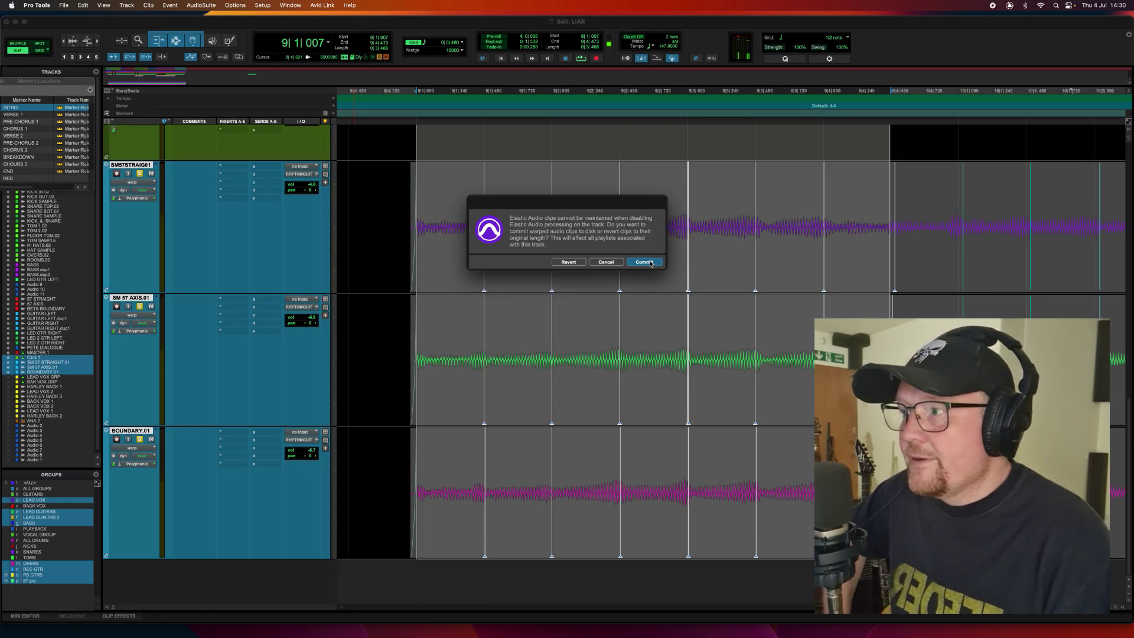
left_click(650, 263)
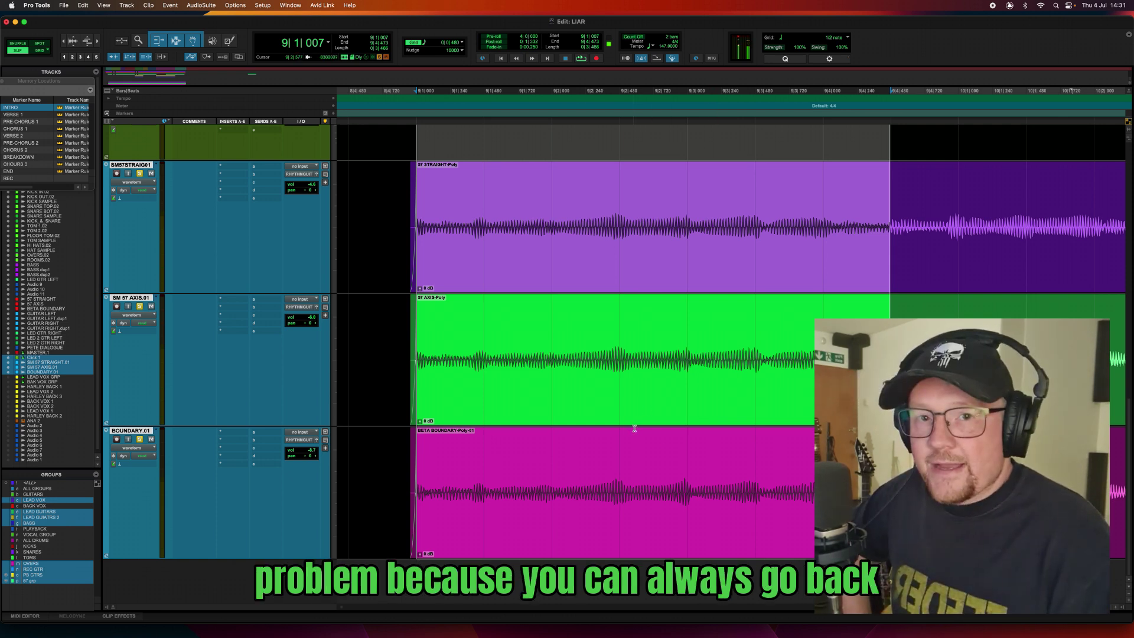
Set the guitar tracks back to Polyphonic elastic audio and display them in Warp view.
left_click(120, 331)
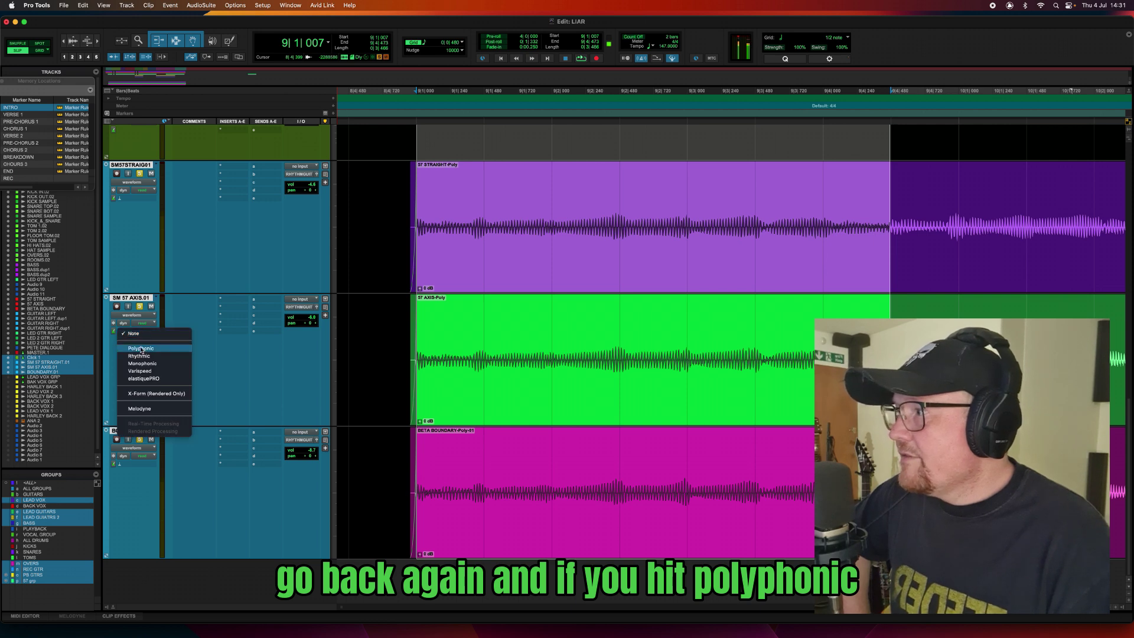
left_click(138, 348)
left_click(136, 315)
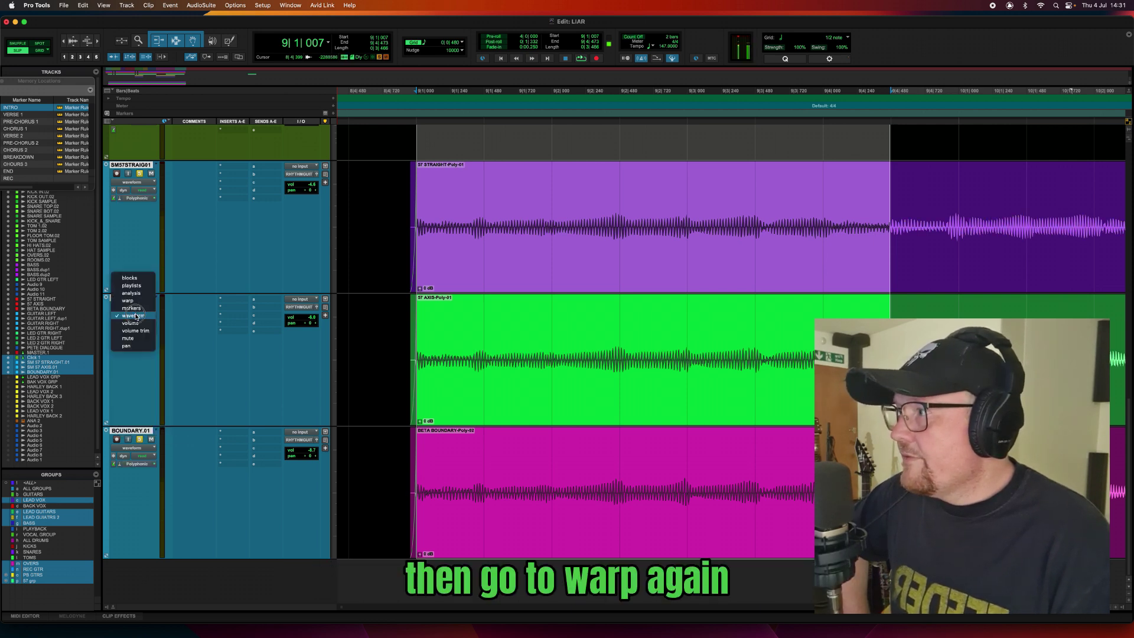
left_click(129, 300)
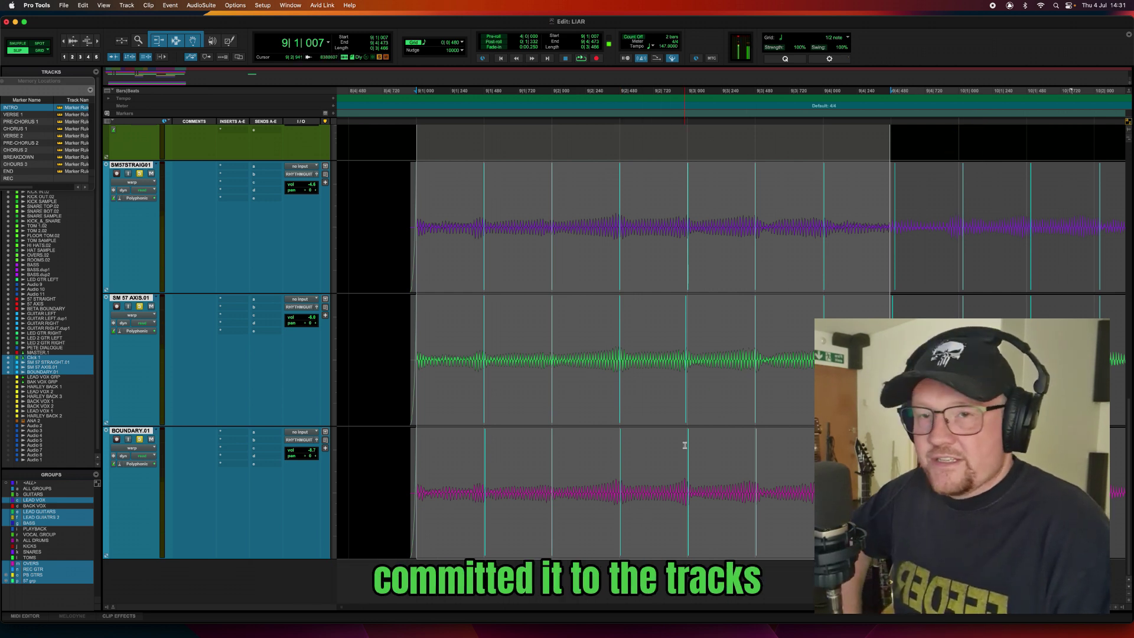
Set the Boundary track's Elastic Audio to None and select the committed -Poly clips.
left_click(120, 464)
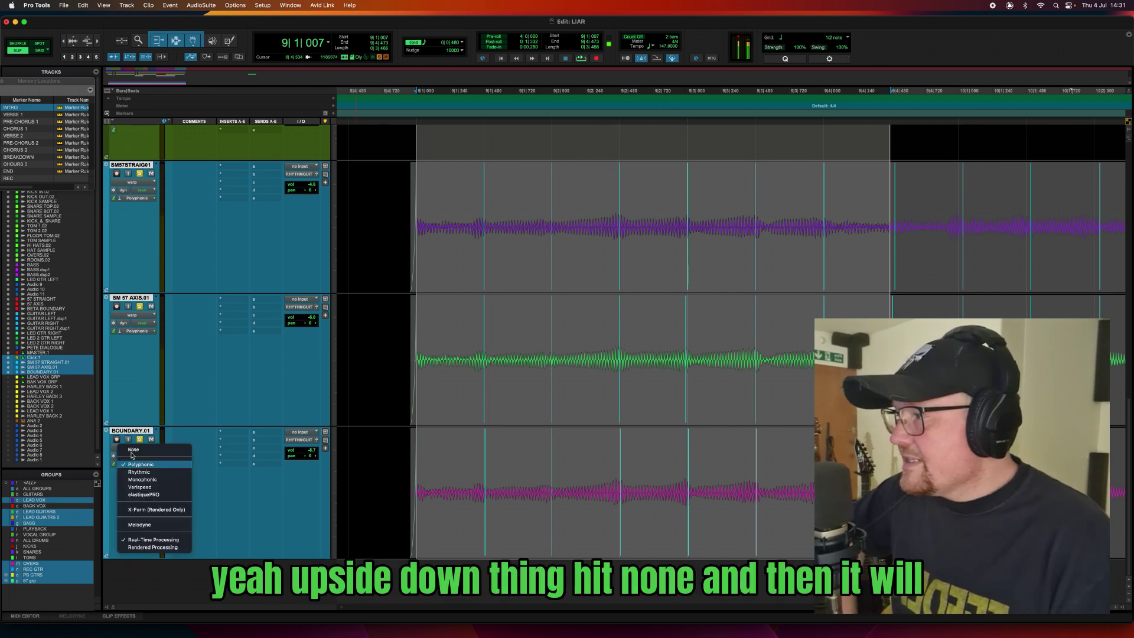
left_click(132, 450)
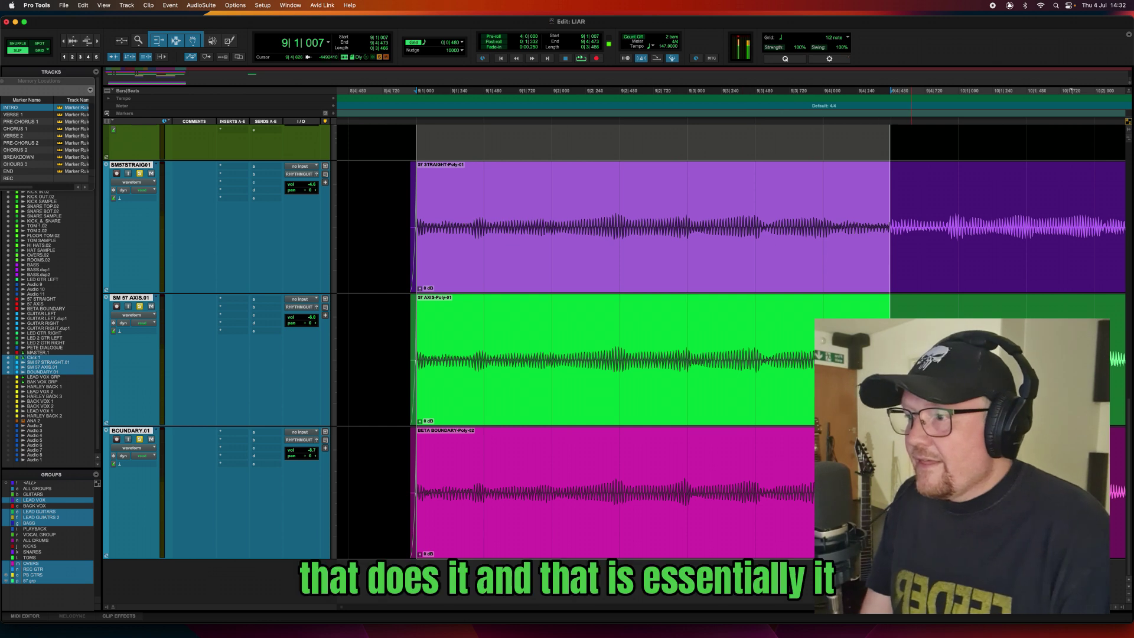
left_click(952, 390)
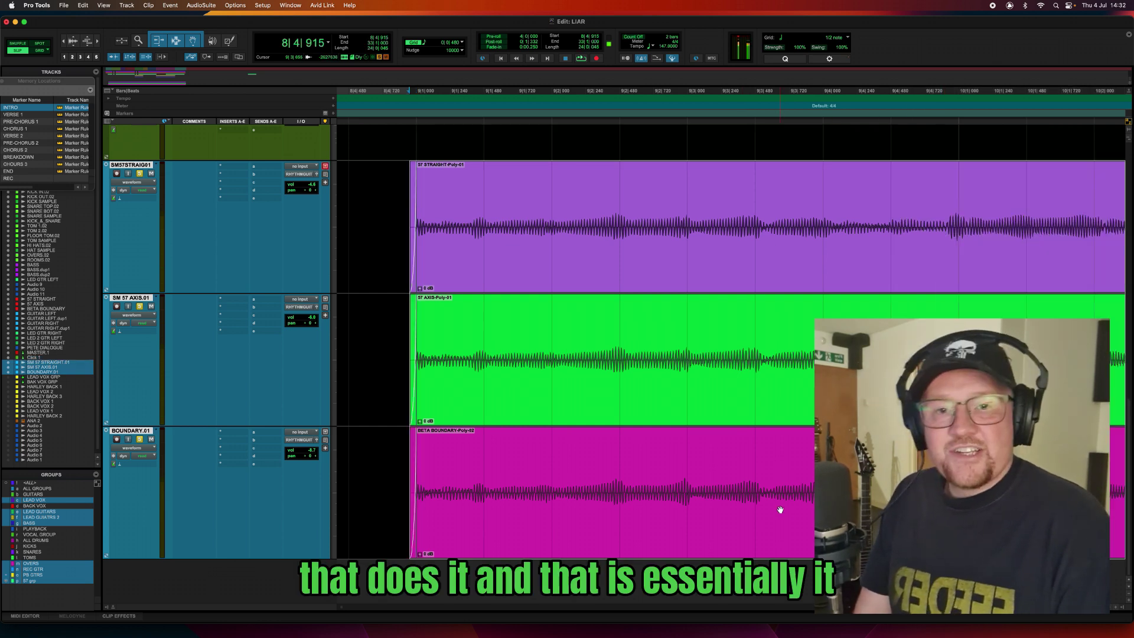